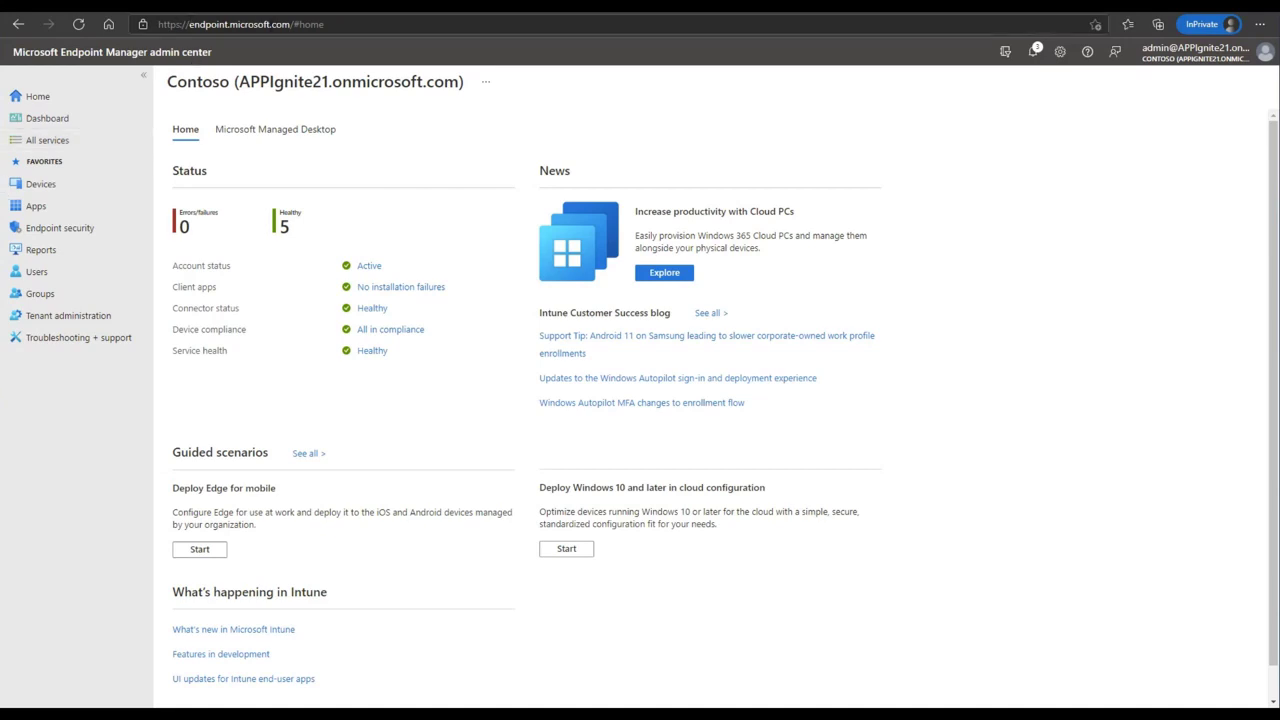
Start a new iOS/iPadOS app protection policy and name it "iOS/iPadOS APP"
left_click(42, 210)
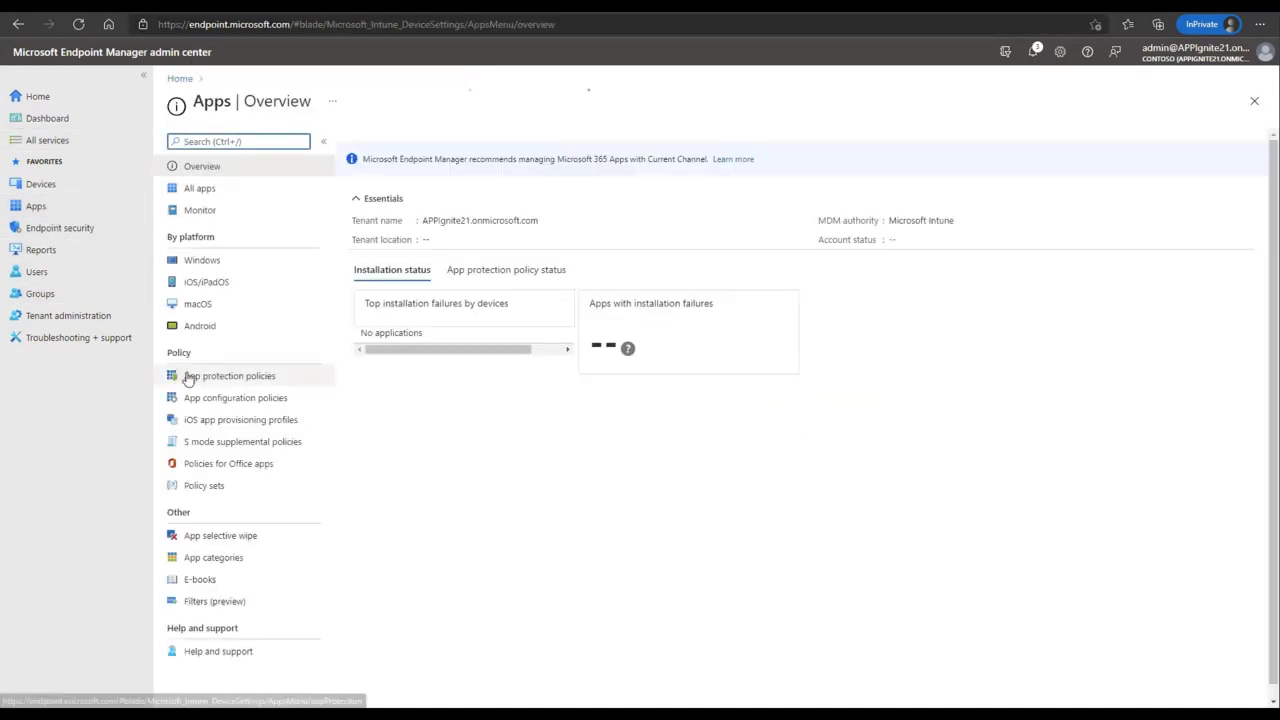
left_click(229, 376)
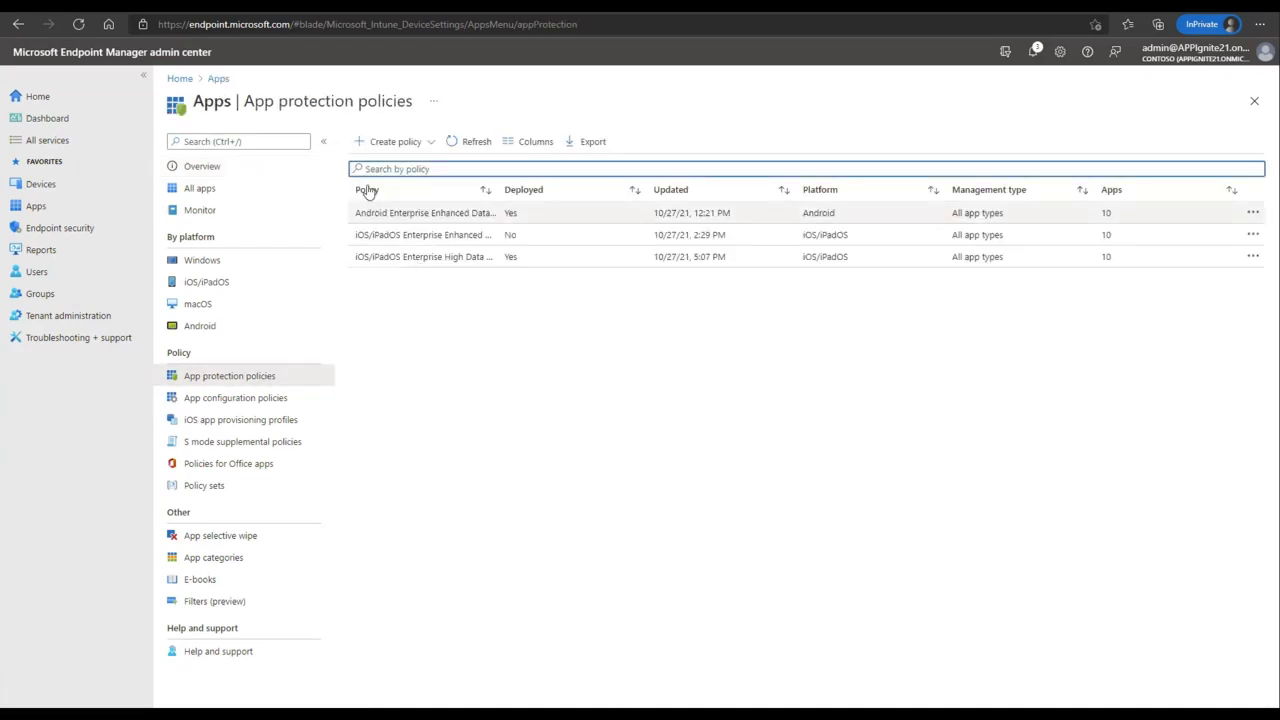
left_click(430, 143)
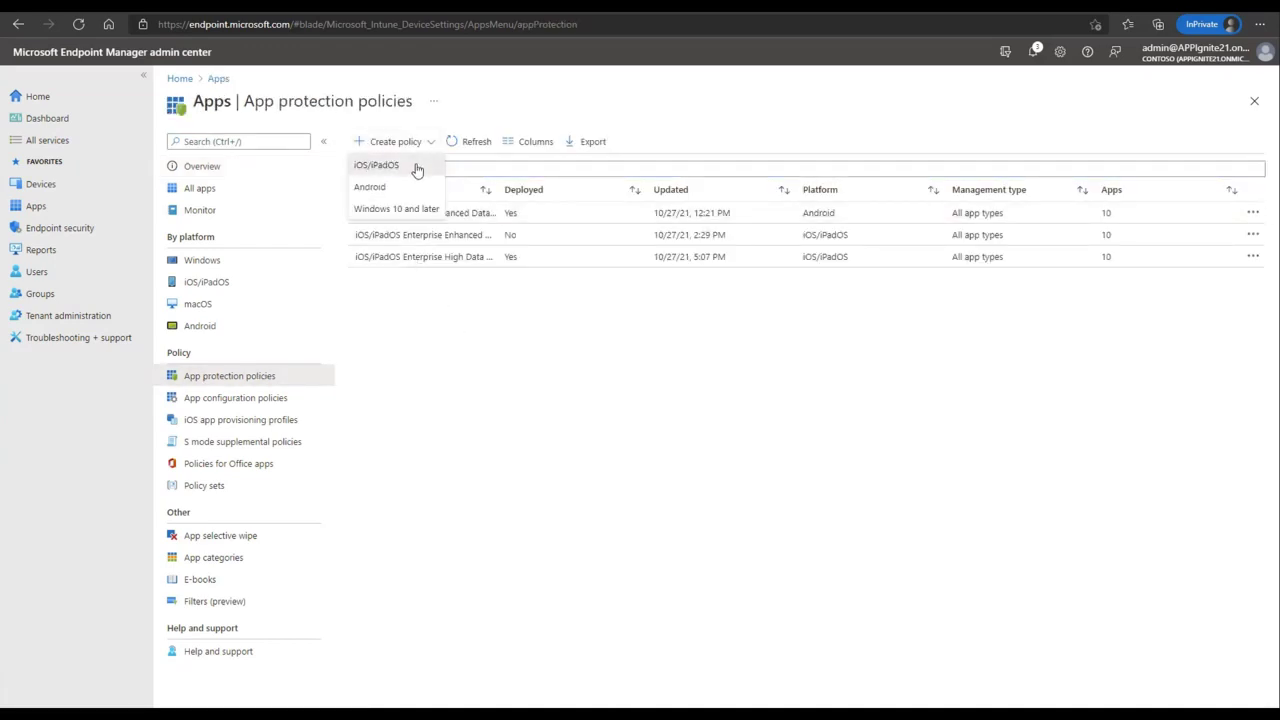
left_click(417, 169)
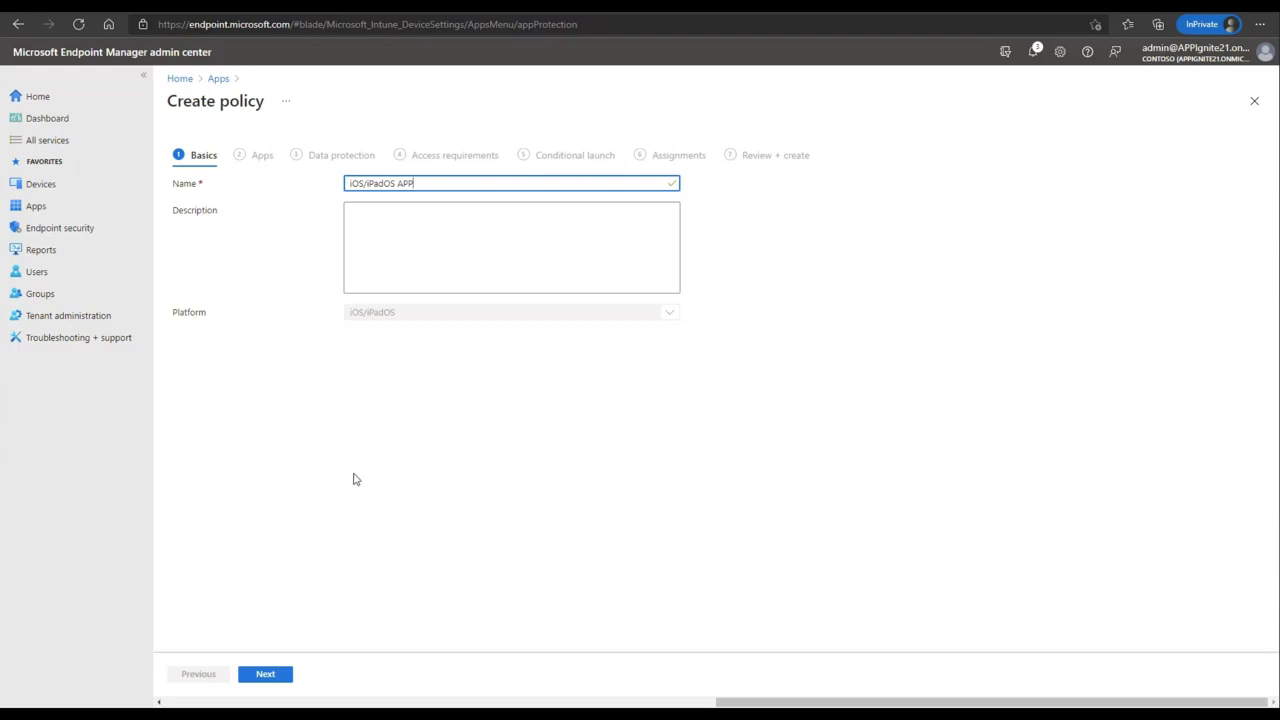
left_click(276, 678)
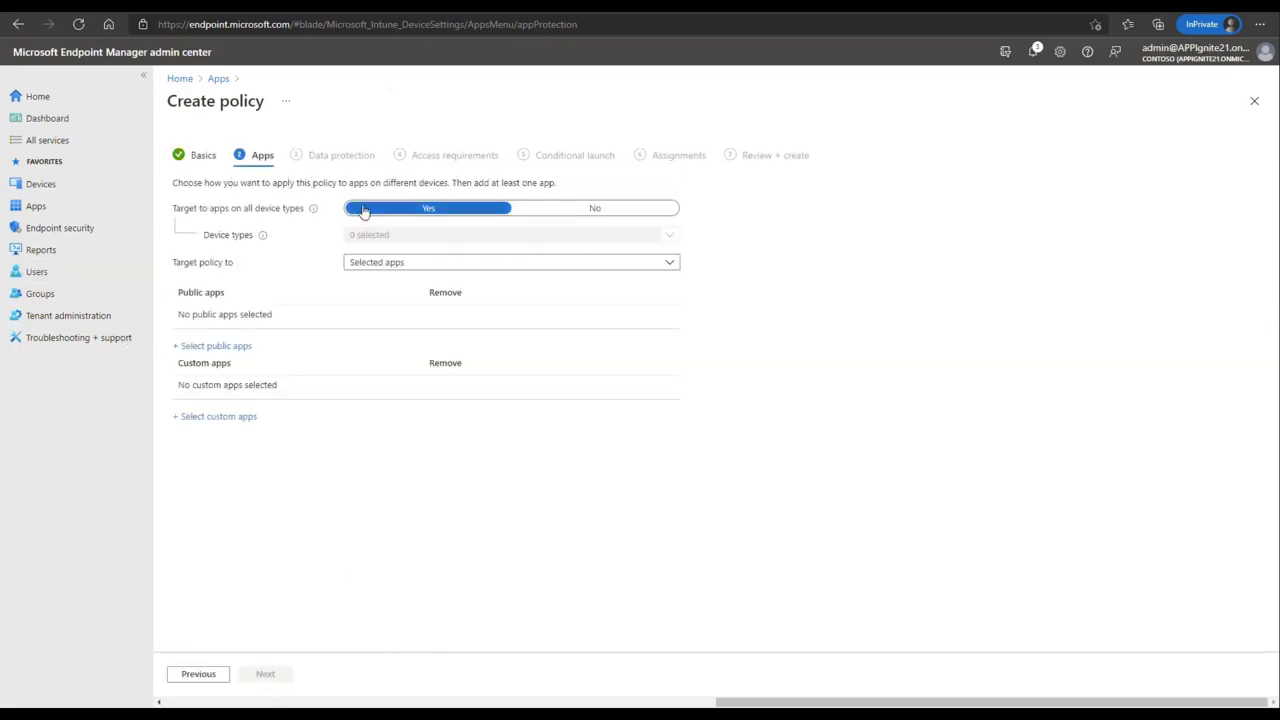
Turn off targeting apps on all device types and restrict the policy to Managed devices
left_click(568, 209)
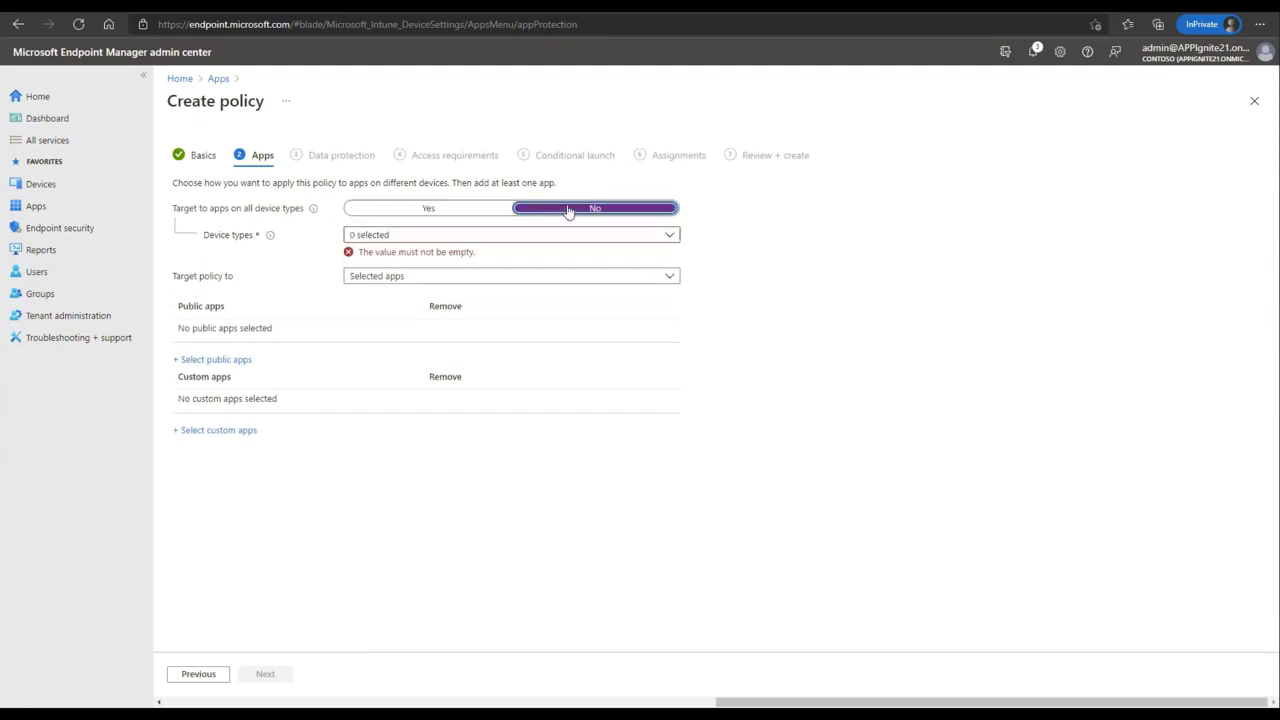
mouse_move(313, 216)
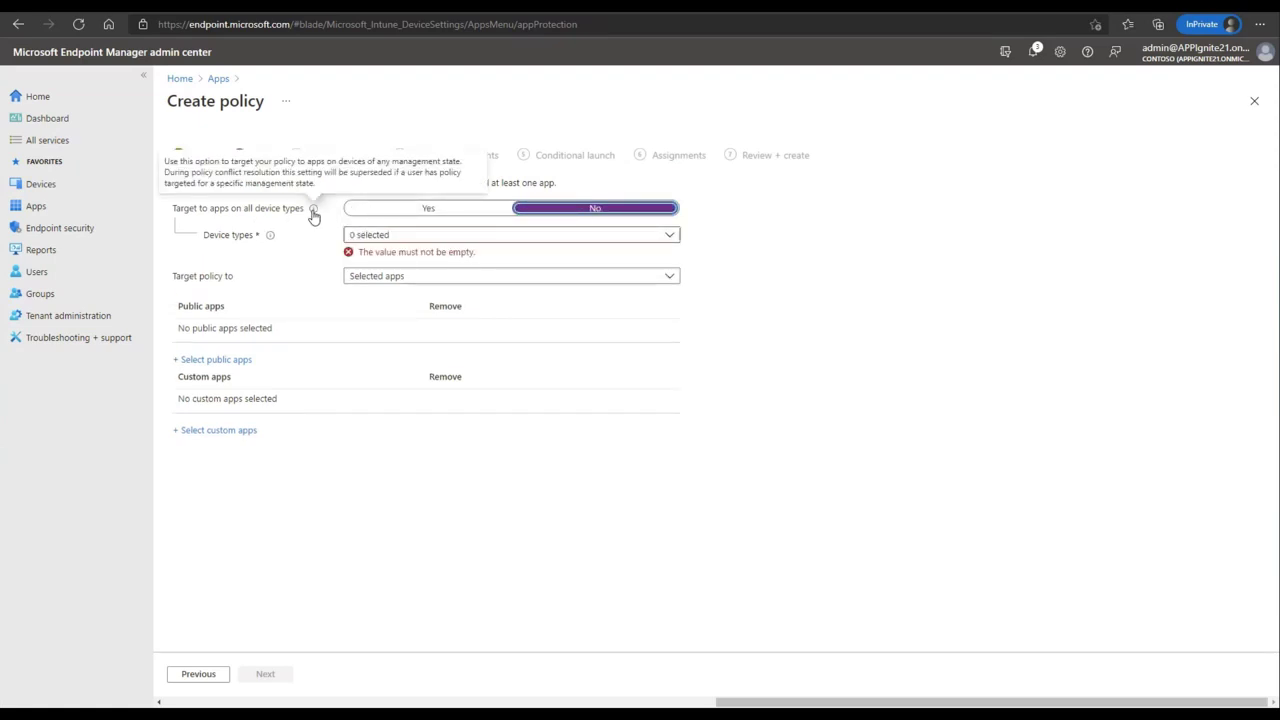
mouse_move(276, 245)
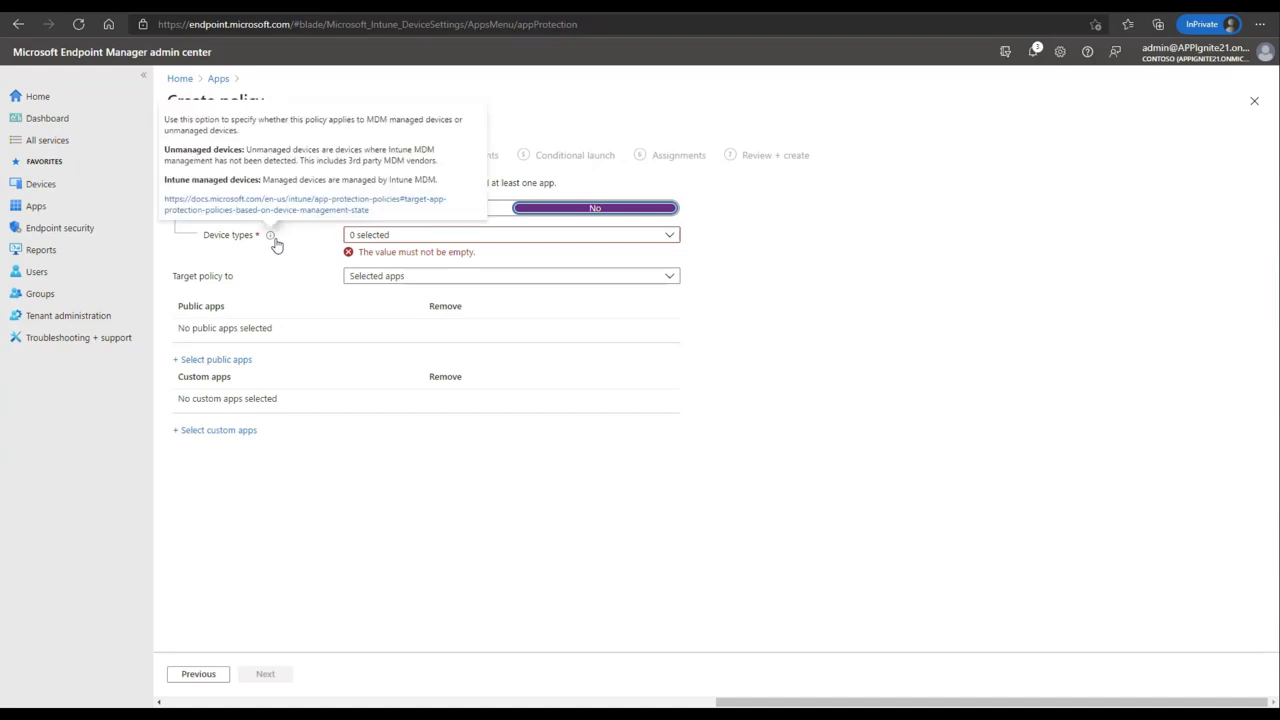
left_click(398, 238)
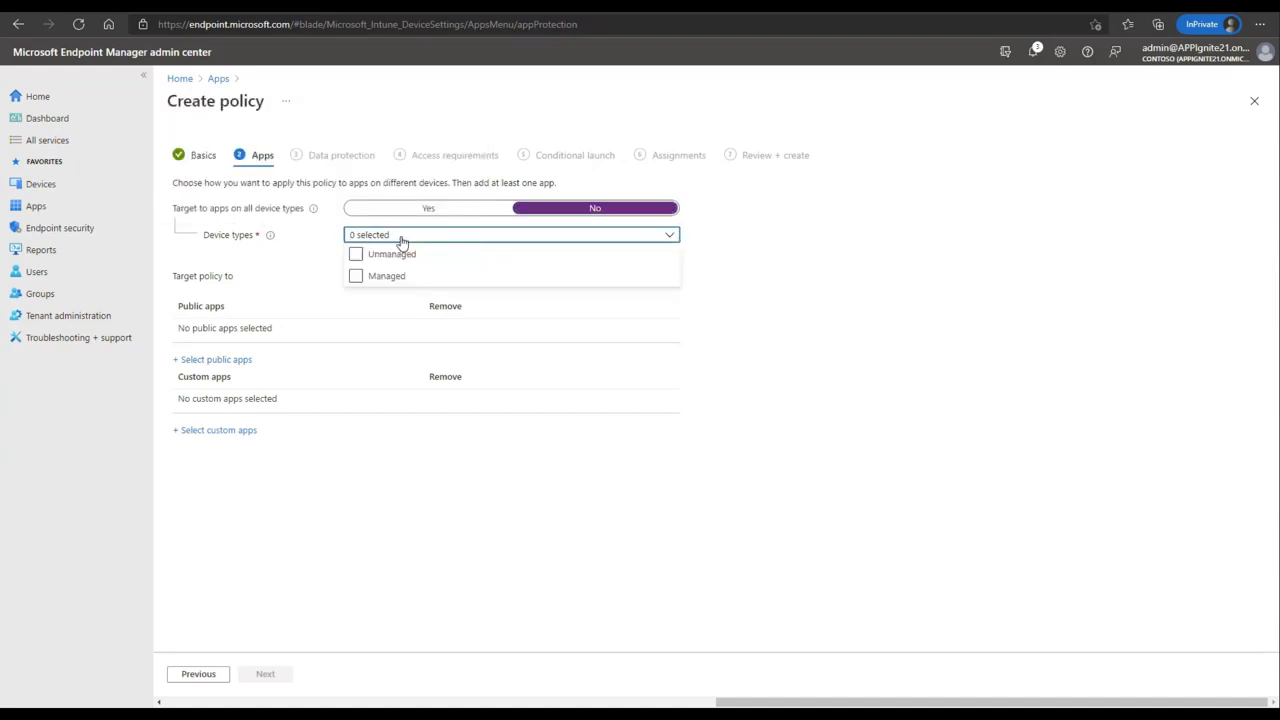
left_click(356, 276)
left_click(296, 278)
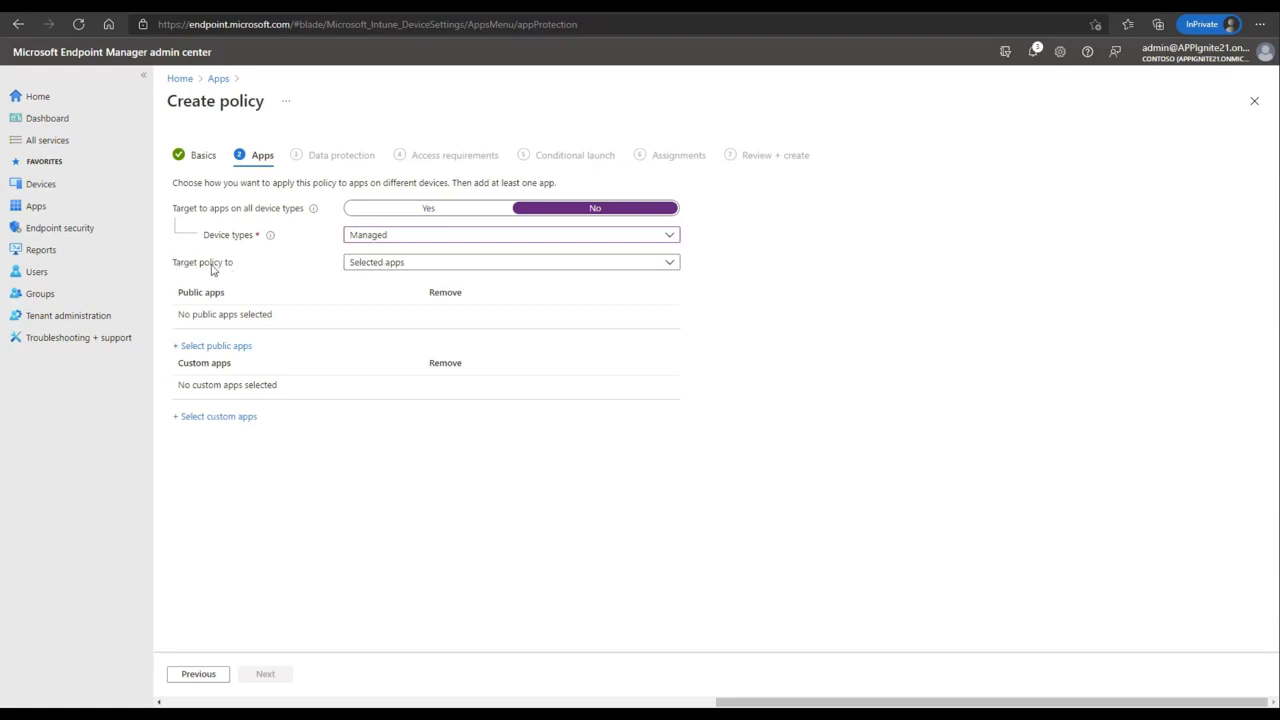
Target the policy to All Apps and review the list of apps it covers
left_click(369, 264)
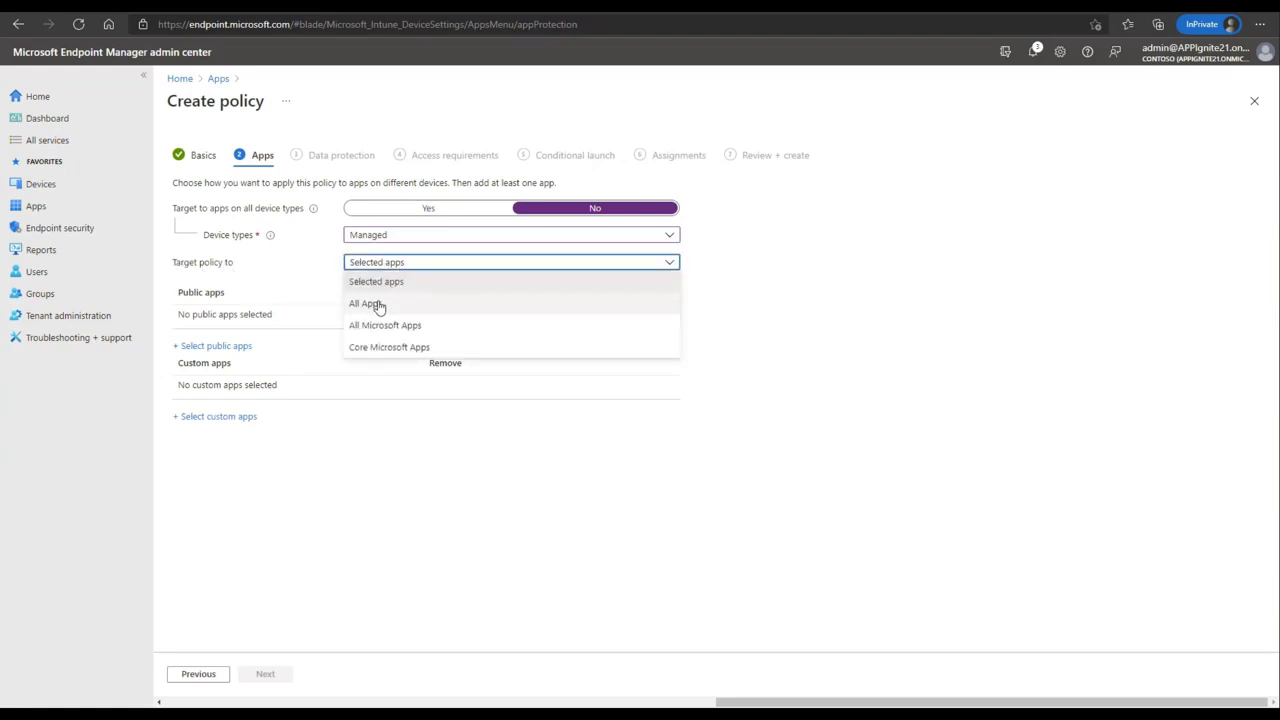
left_click(379, 305)
left_click(606, 298)
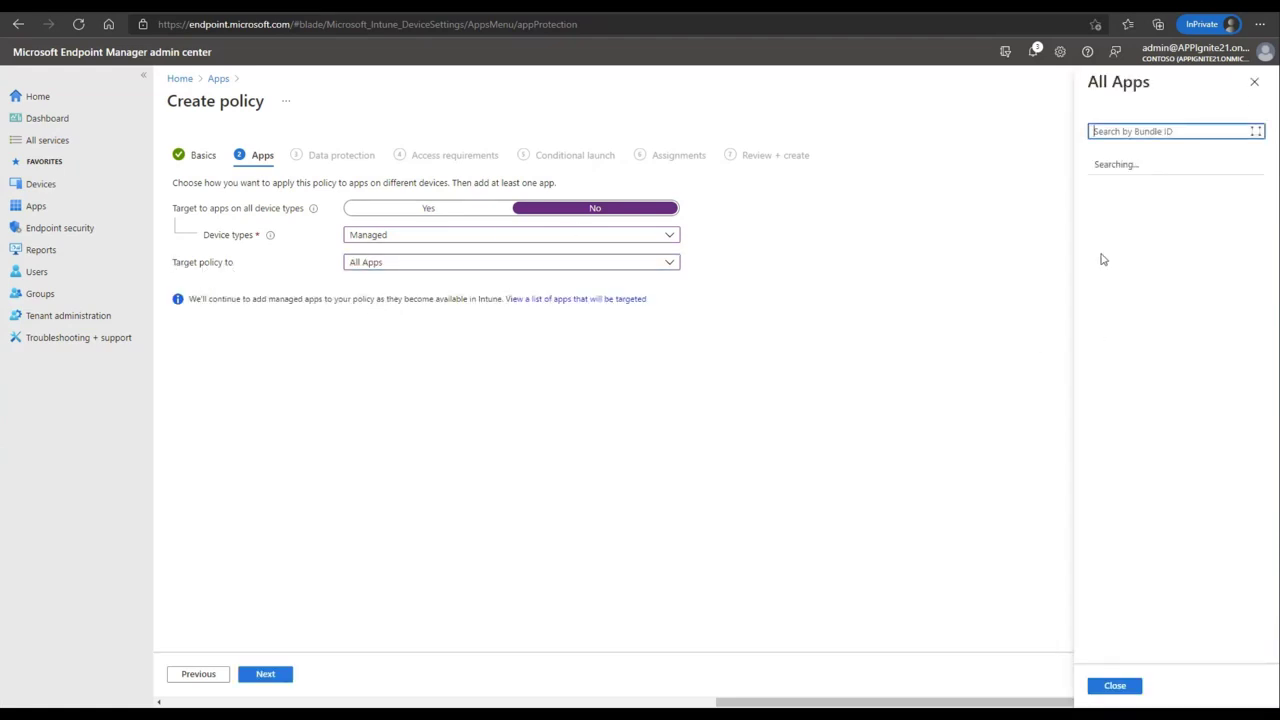
scroll(1200, 248, "down", 5)
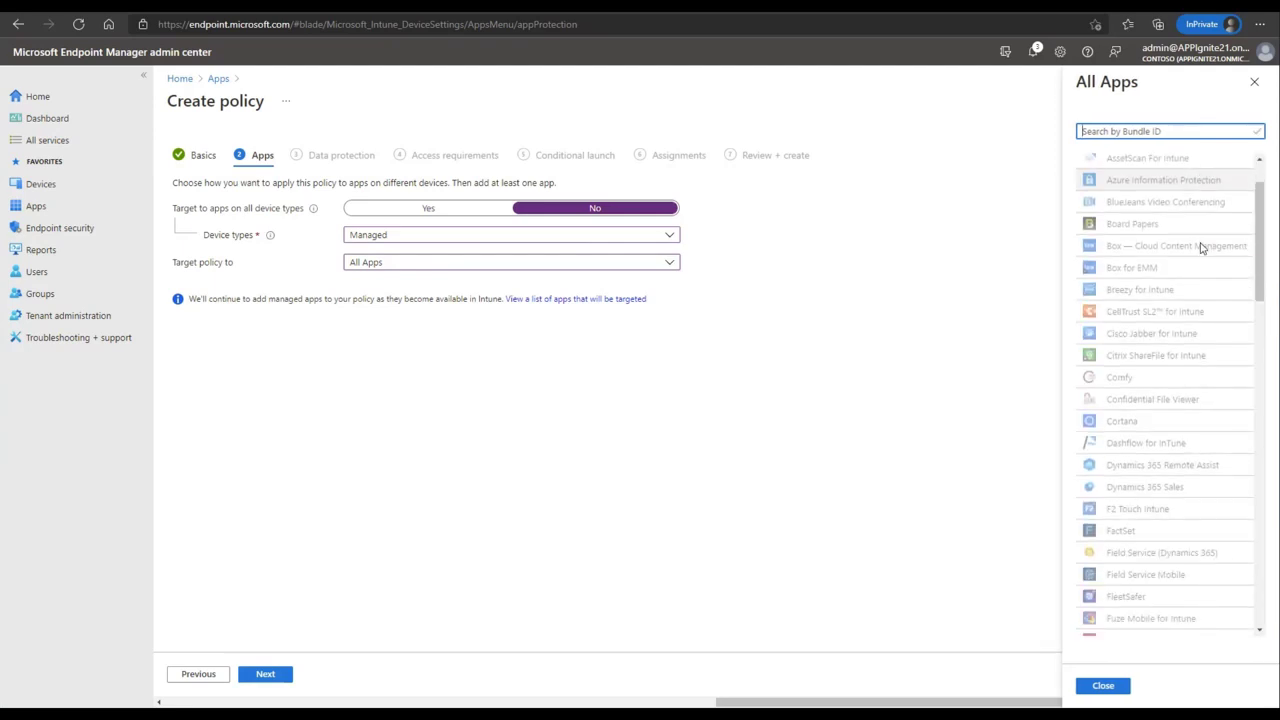
scroll(1171, 371, "down", 5)
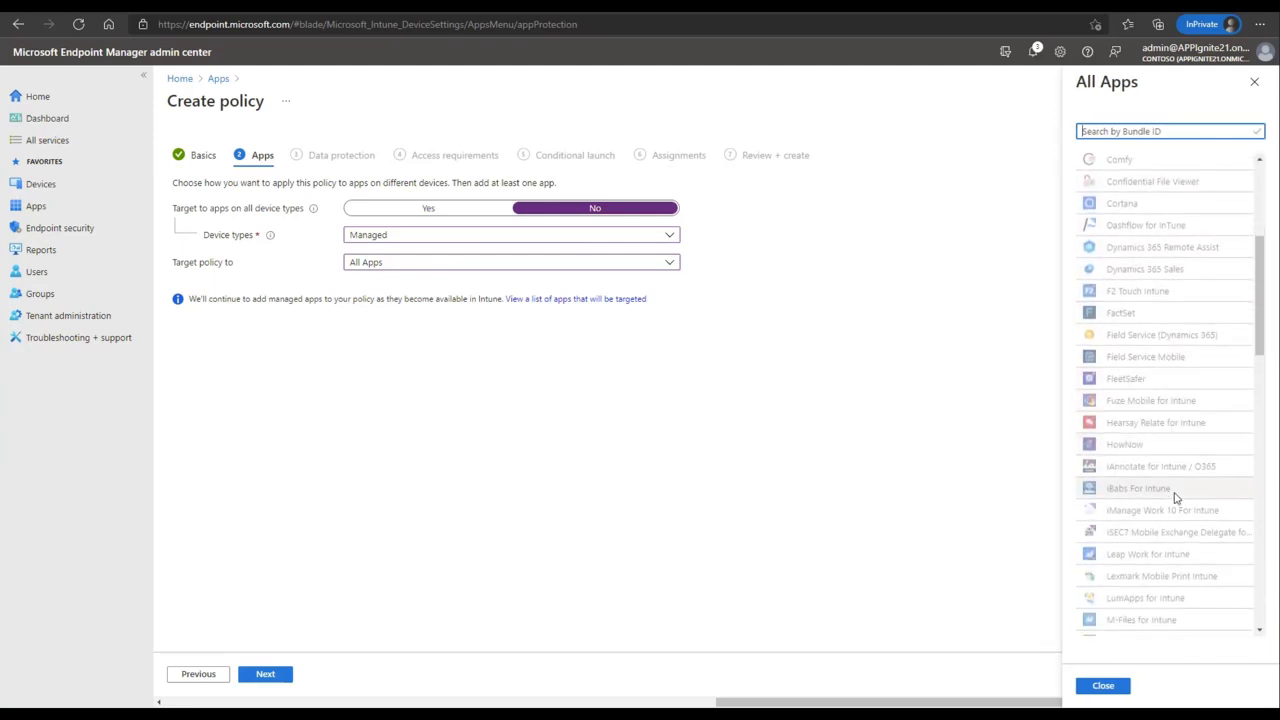
scroll(1176, 541, "down", 20)
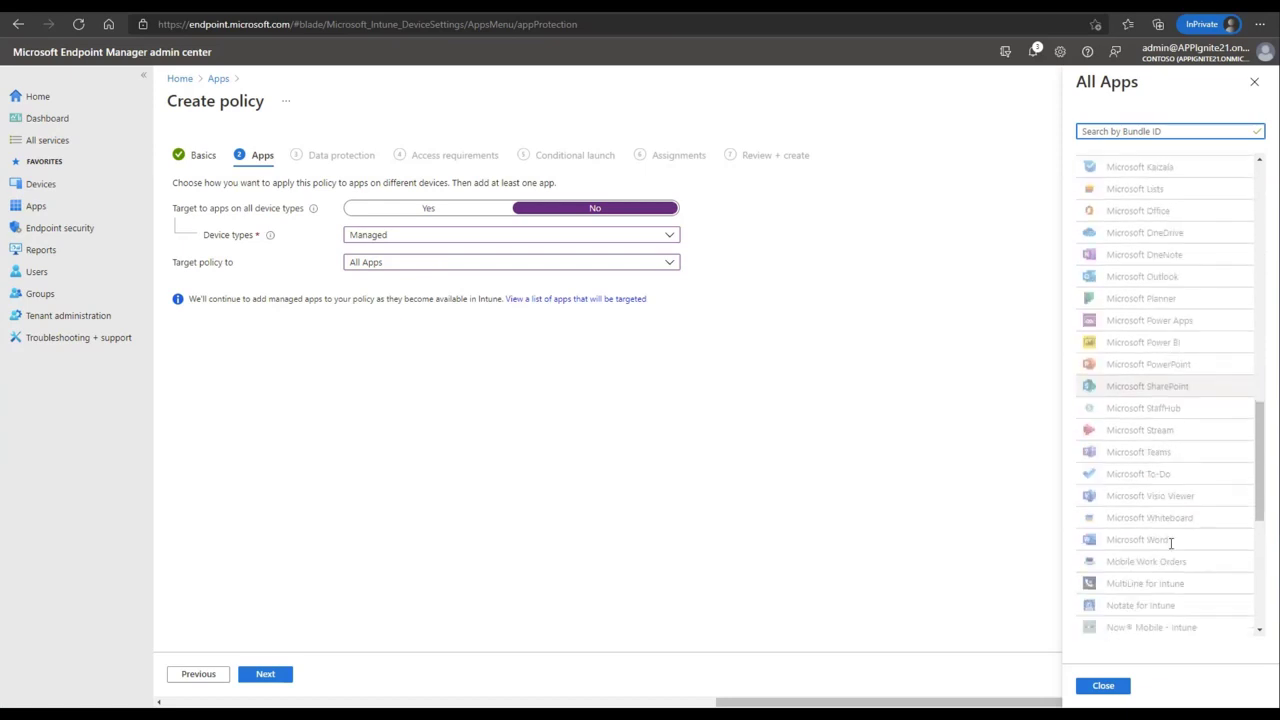
Switch the policy target to All Microsoft Apps and review the list of targeted apps
left_click(520, 270)
left_click(460, 328)
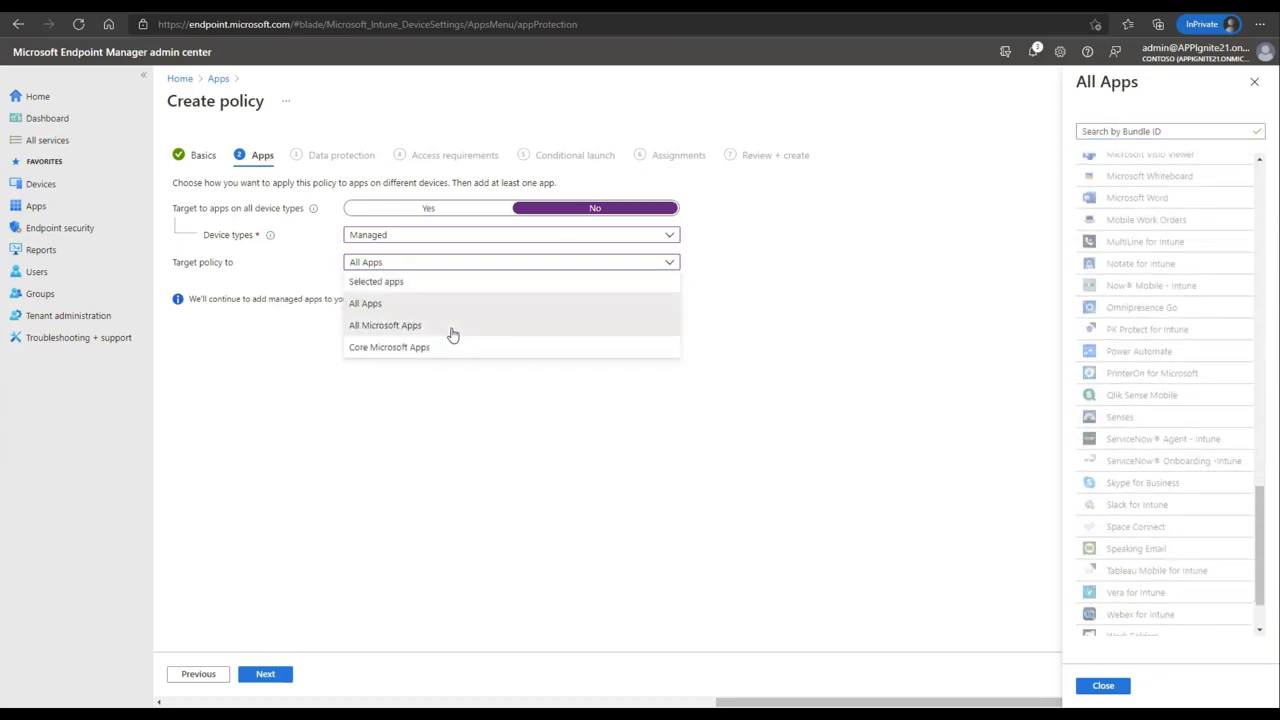
left_click(577, 300)
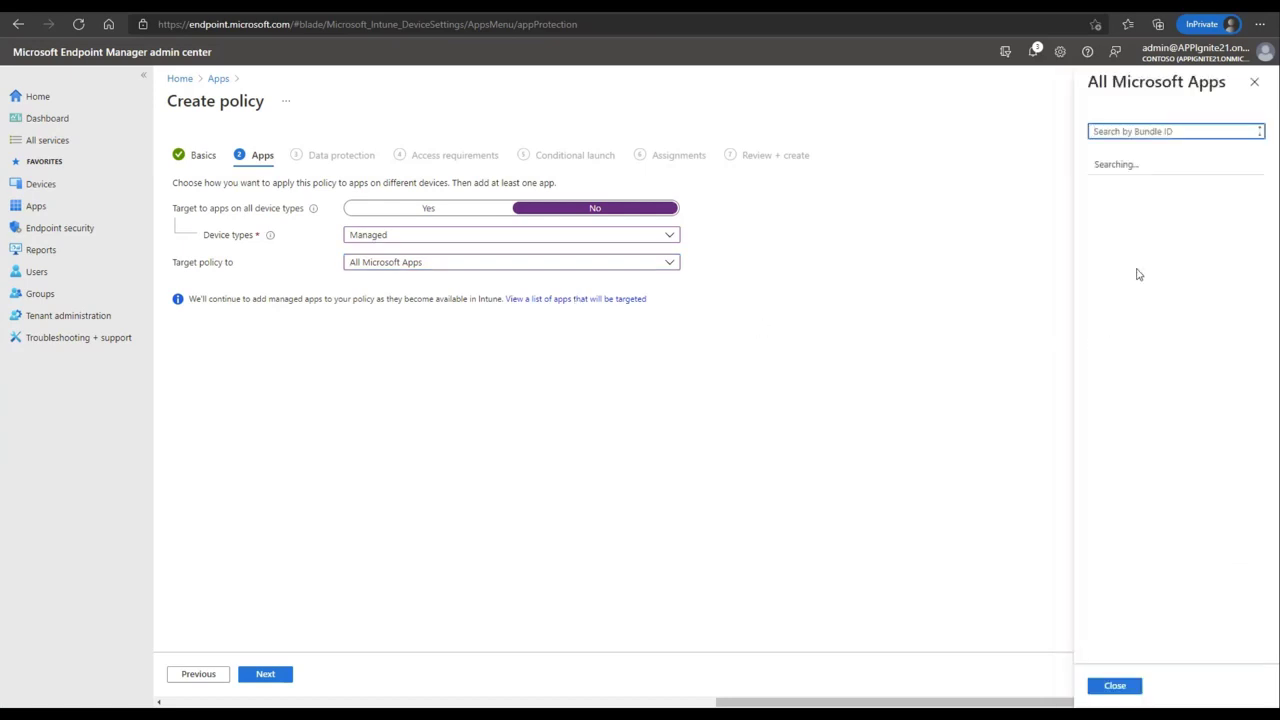
scroll(1141, 258, "down", 3)
scroll(1141, 258, "up", 3)
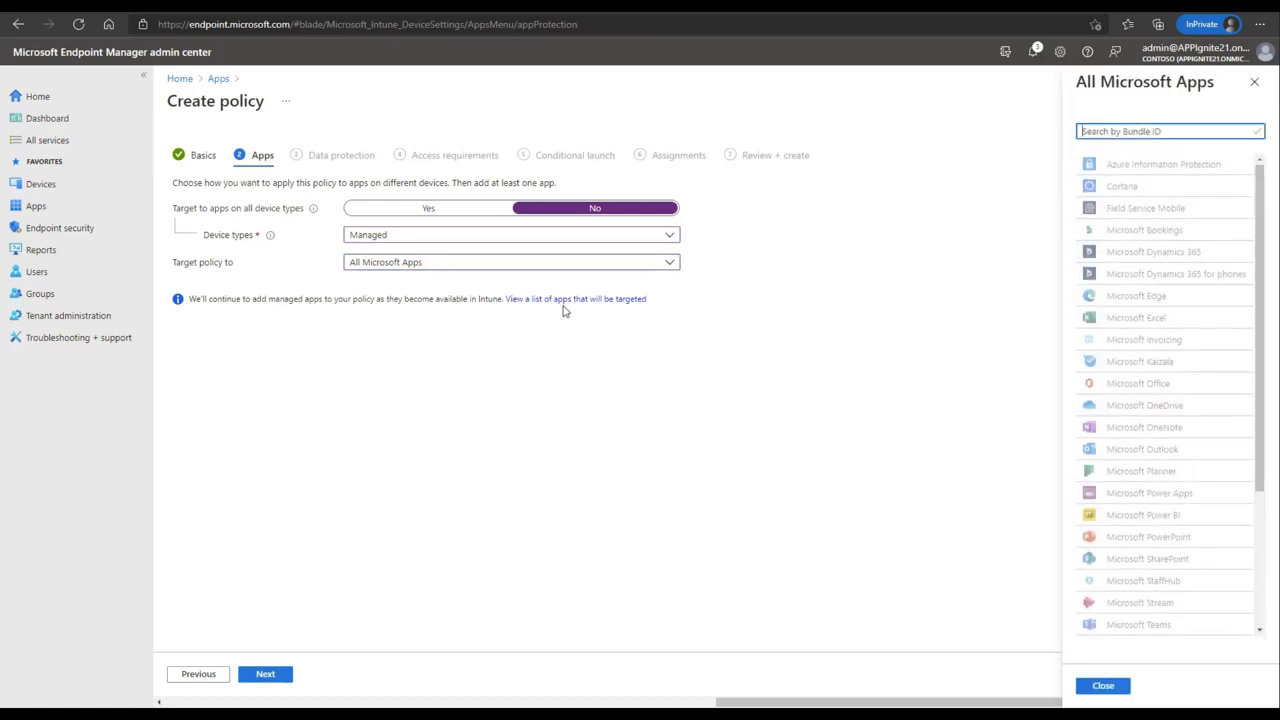
Target the policy to Core Microsoft Apps, checking the list of apps that are included
left_click(471, 270)
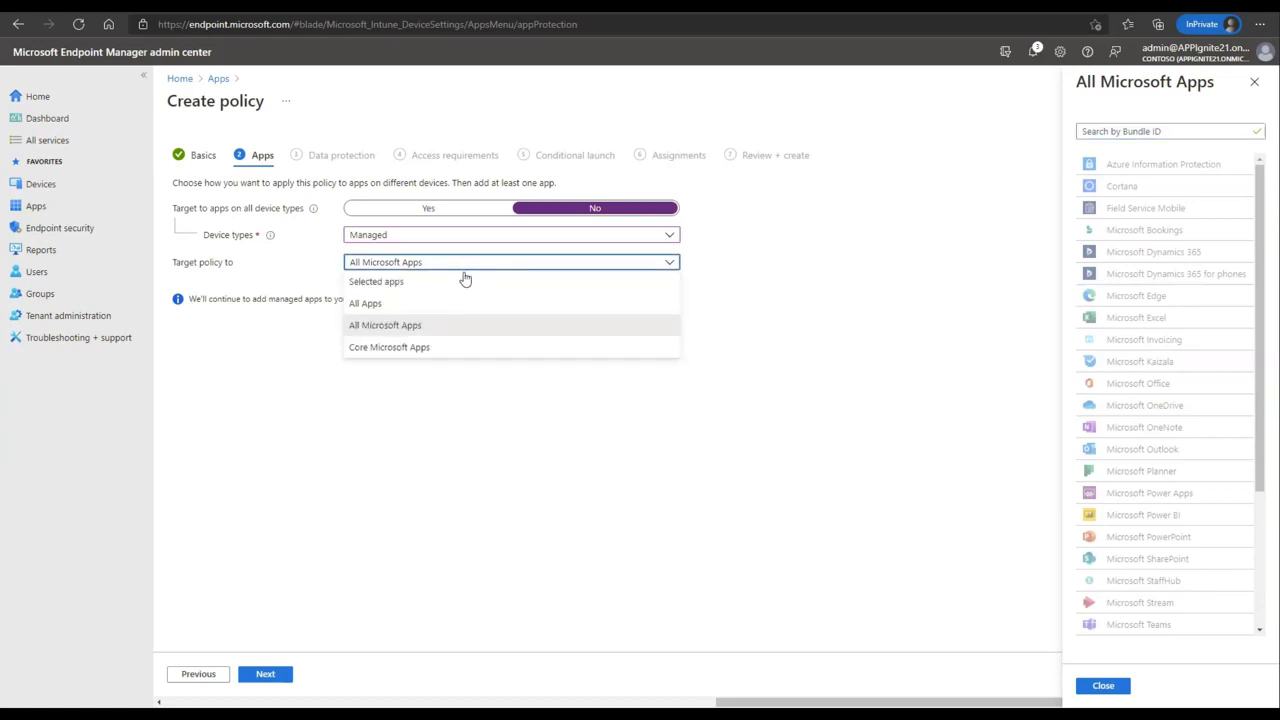
left_click(399, 358)
left_click(551, 299)
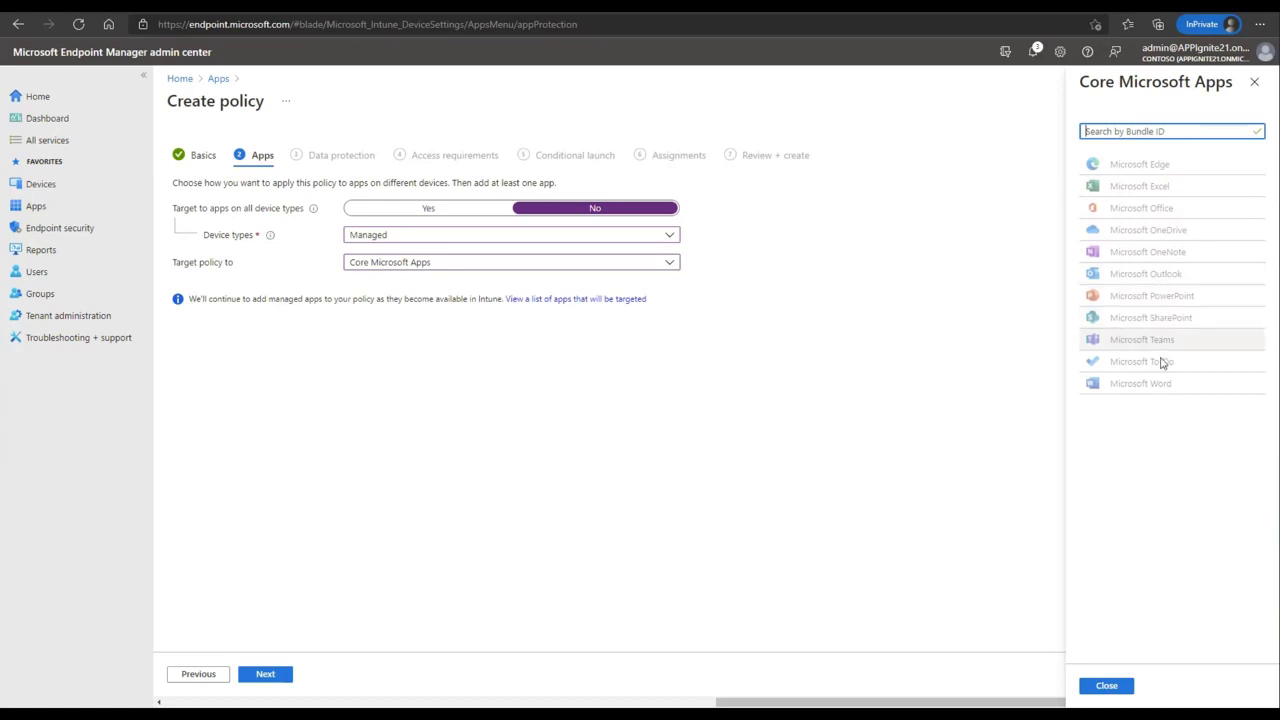
left_click(1110, 688)
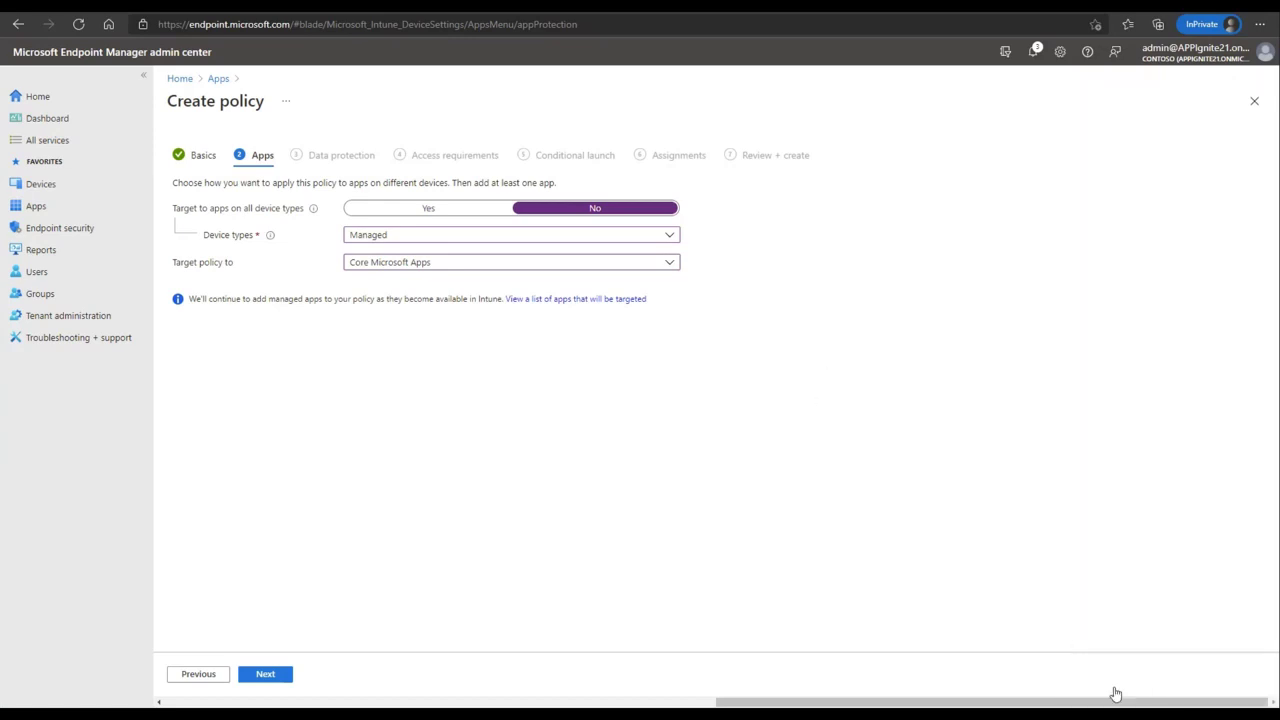
Continue to the data protection settings and limit sending org data to "Policy managed apps with Open-In/Share filtering"
left_click(268, 674)
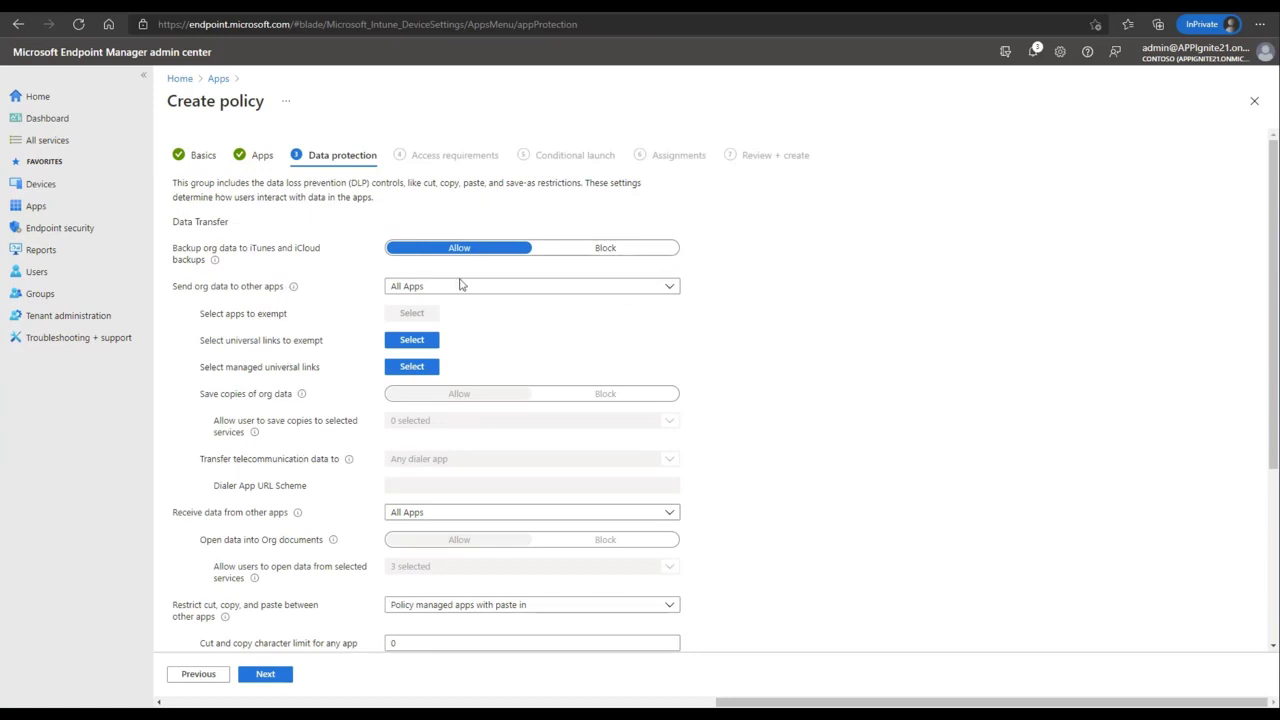
left_click(434, 289)
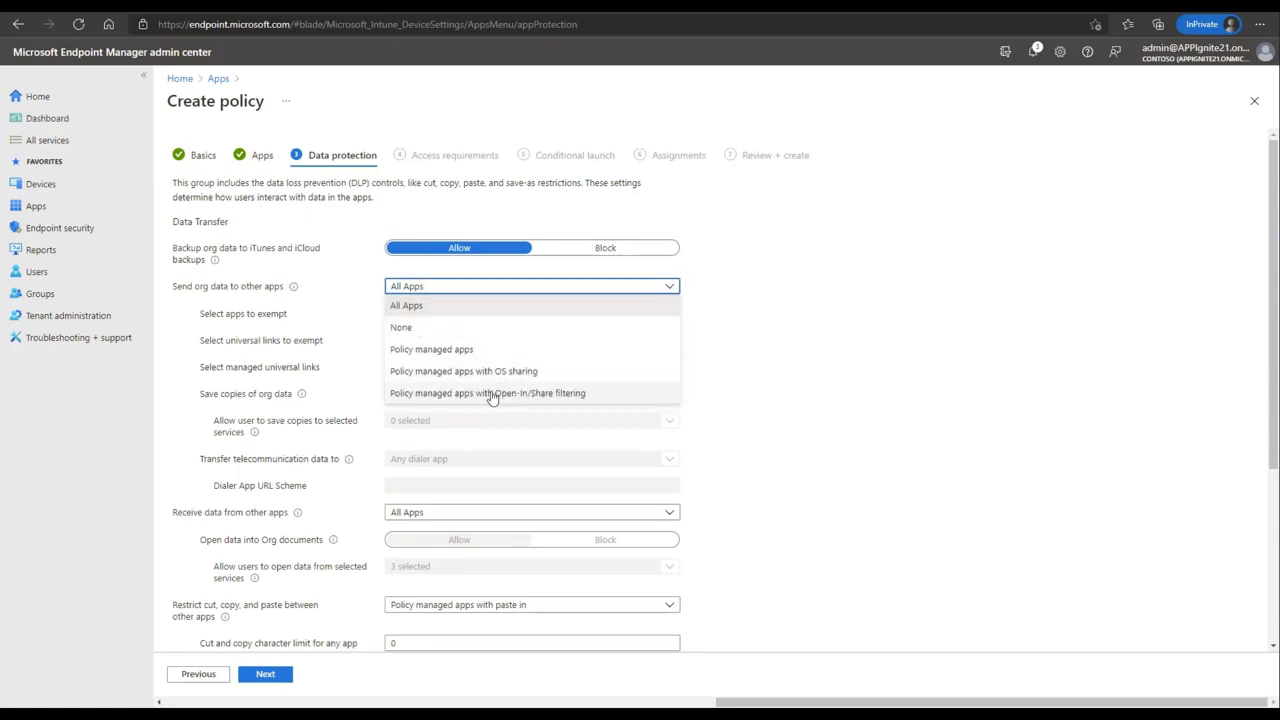
left_click(528, 396)
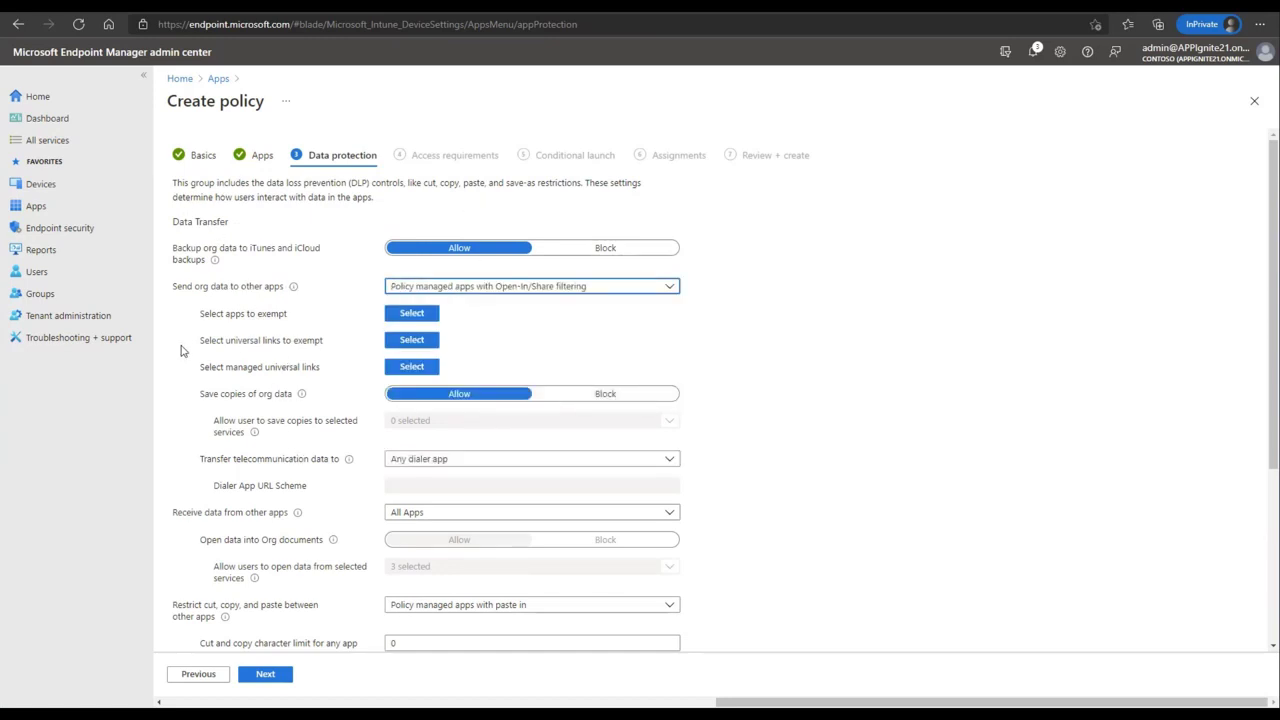
left_click_drag(194, 341, 334, 347)
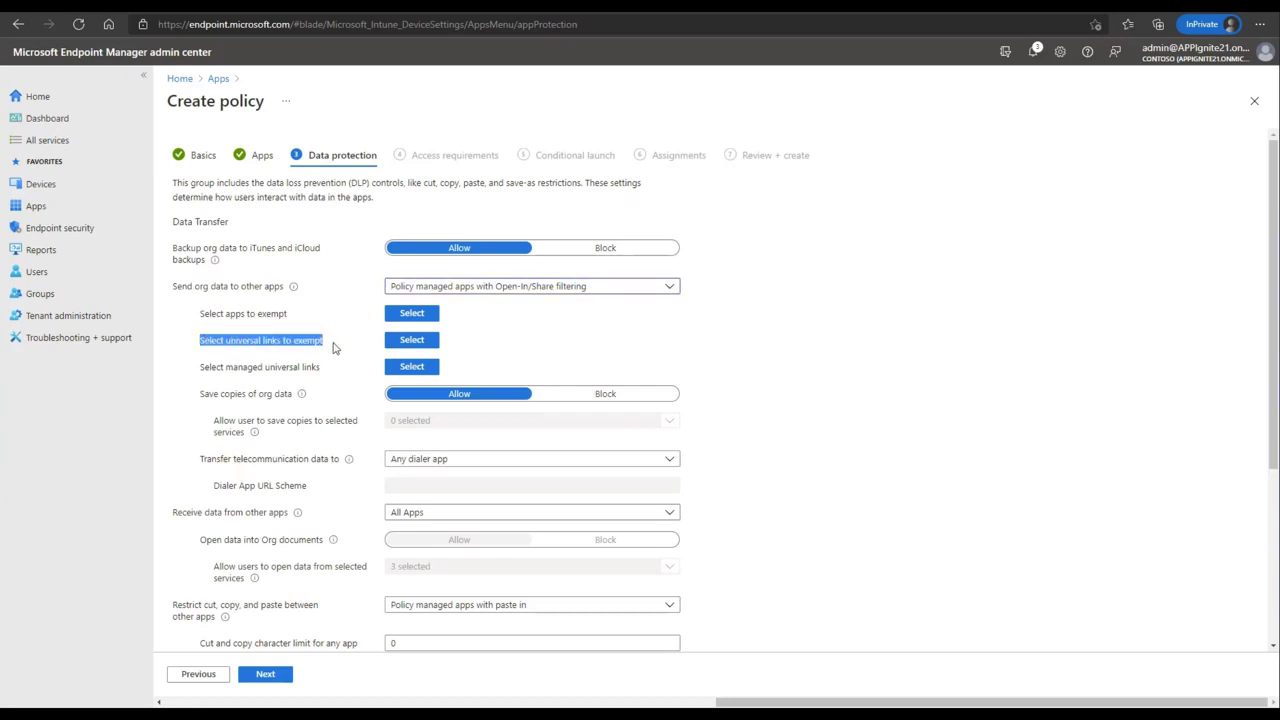
left_click(411, 340)
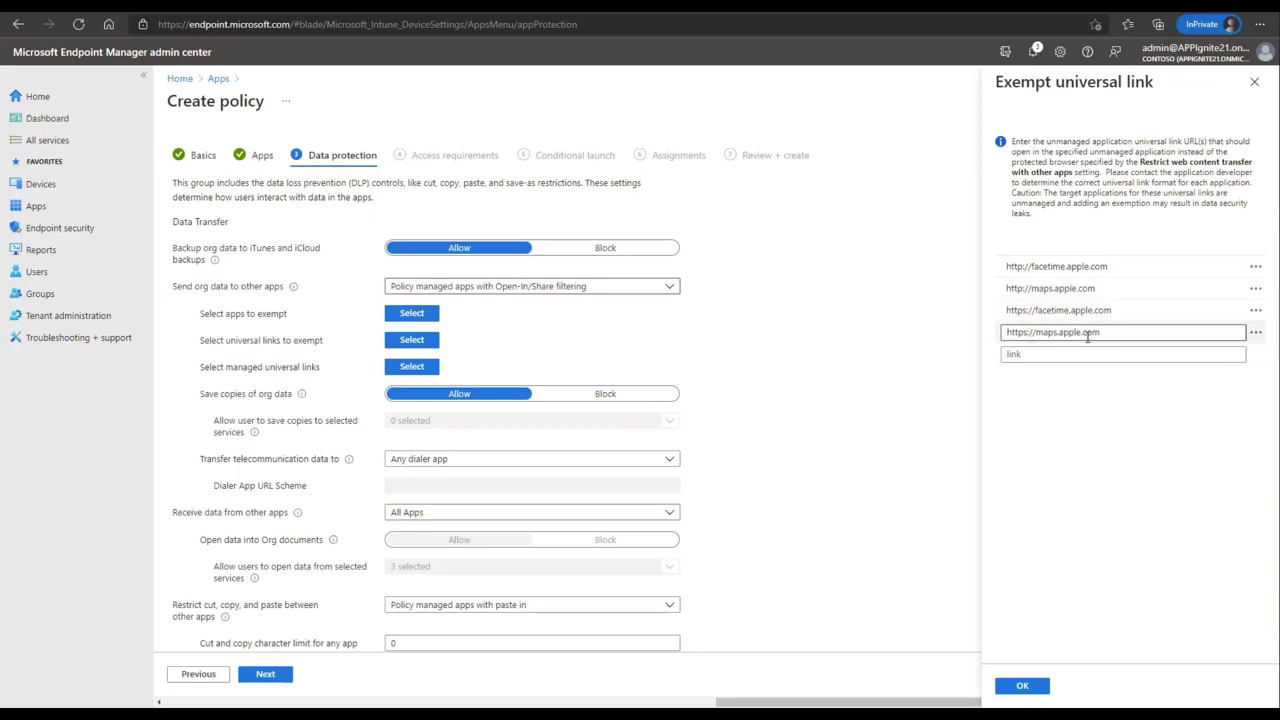
left_click(1138, 312)
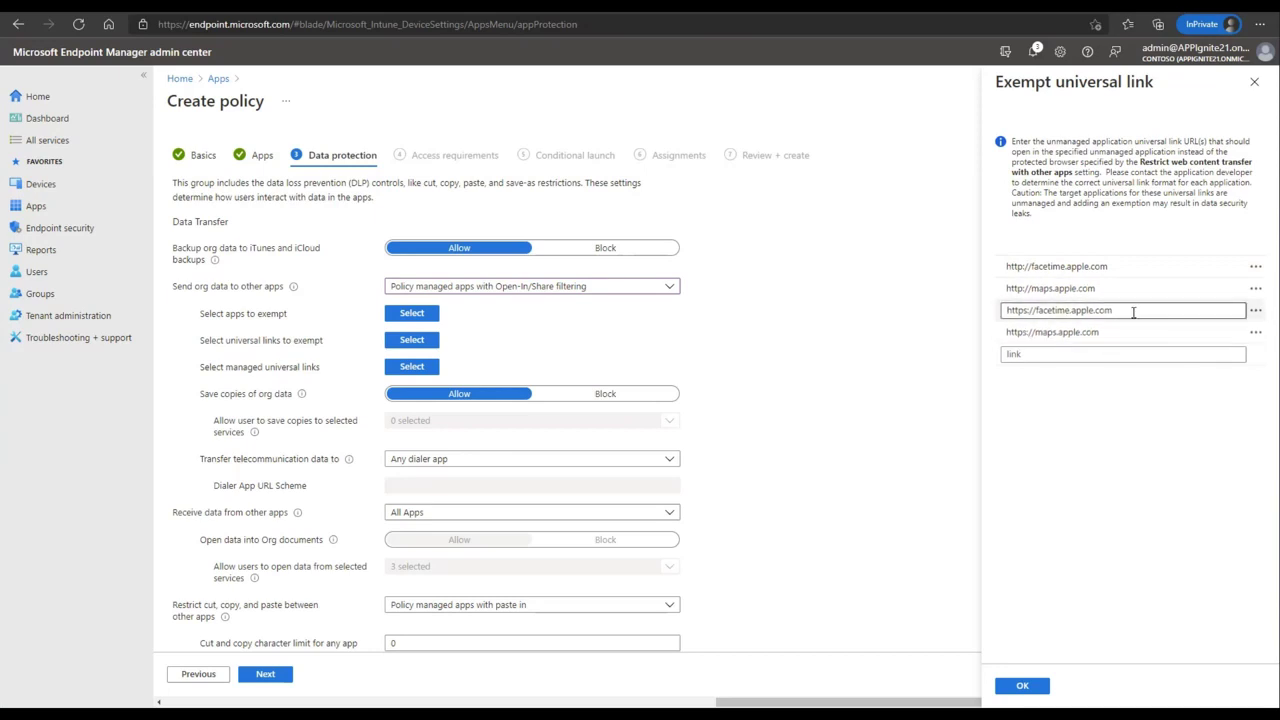
left_click(1255, 310)
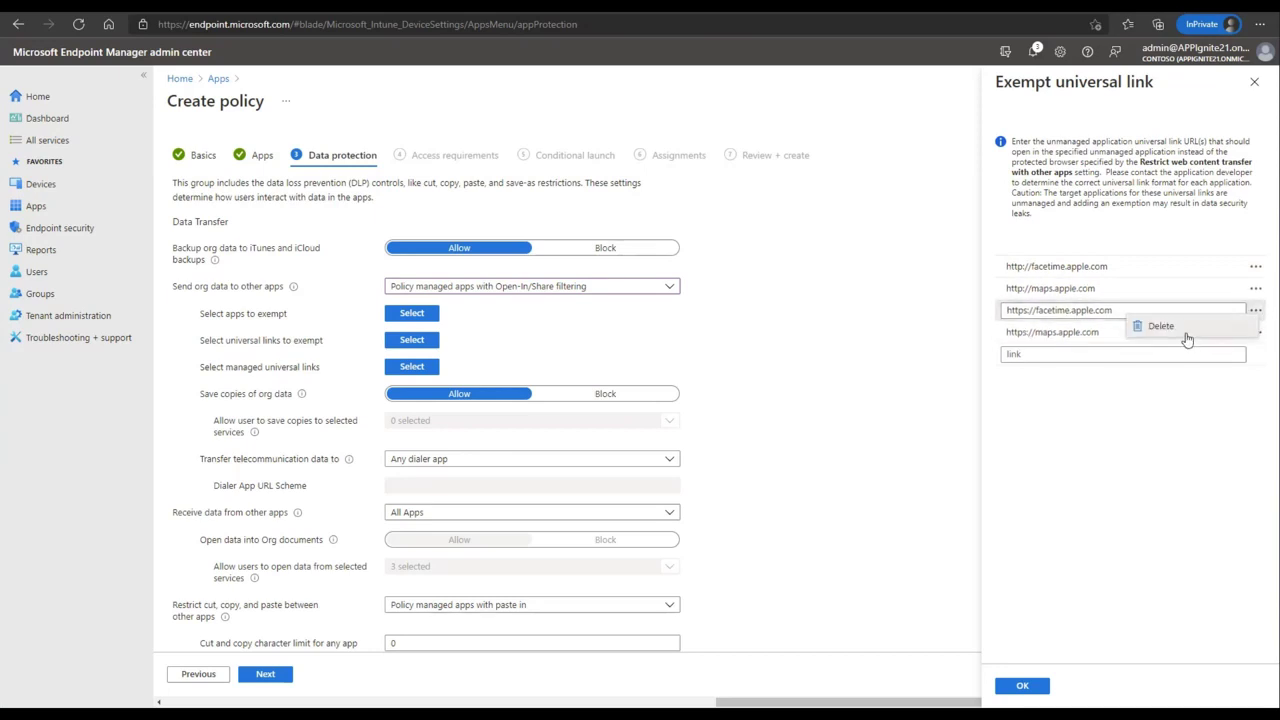
left_click(1185, 335)
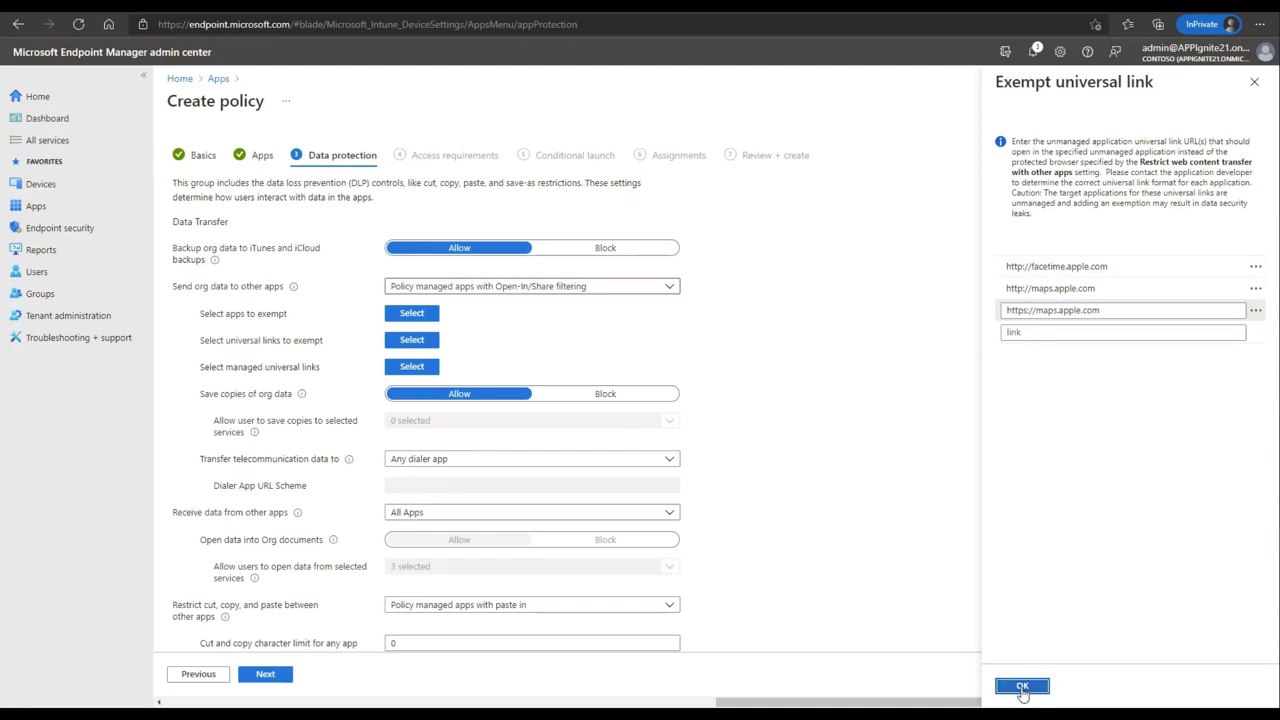
left_click(1022, 686)
left_click_drag(195, 368, 318, 368)
left_click(412, 366)
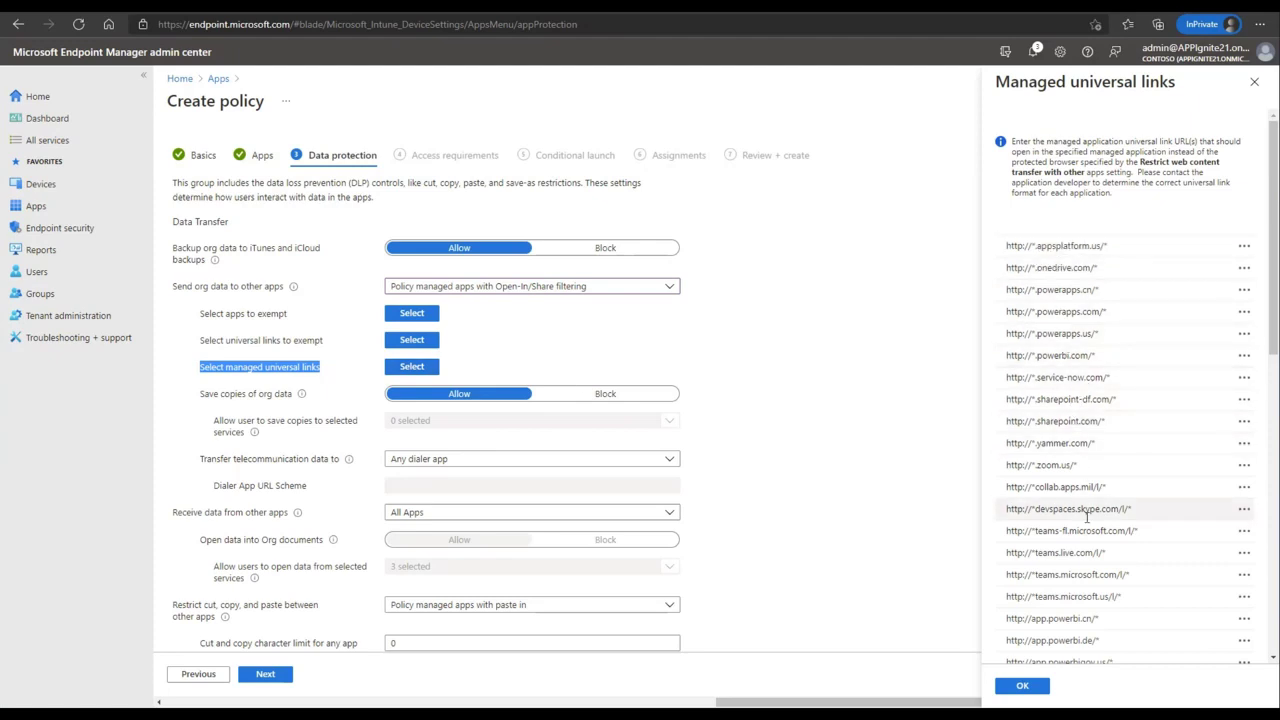
scroll(1086, 512, "down", 3)
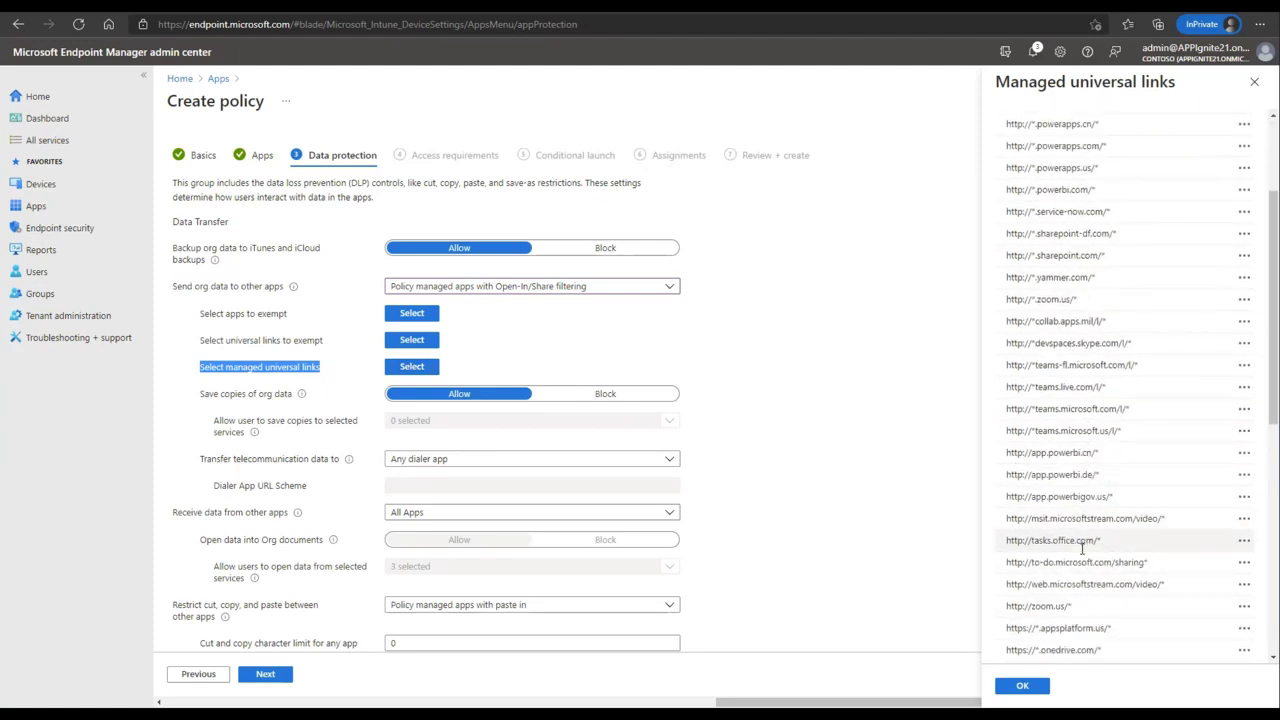
scroll(1082, 545, "down", 6)
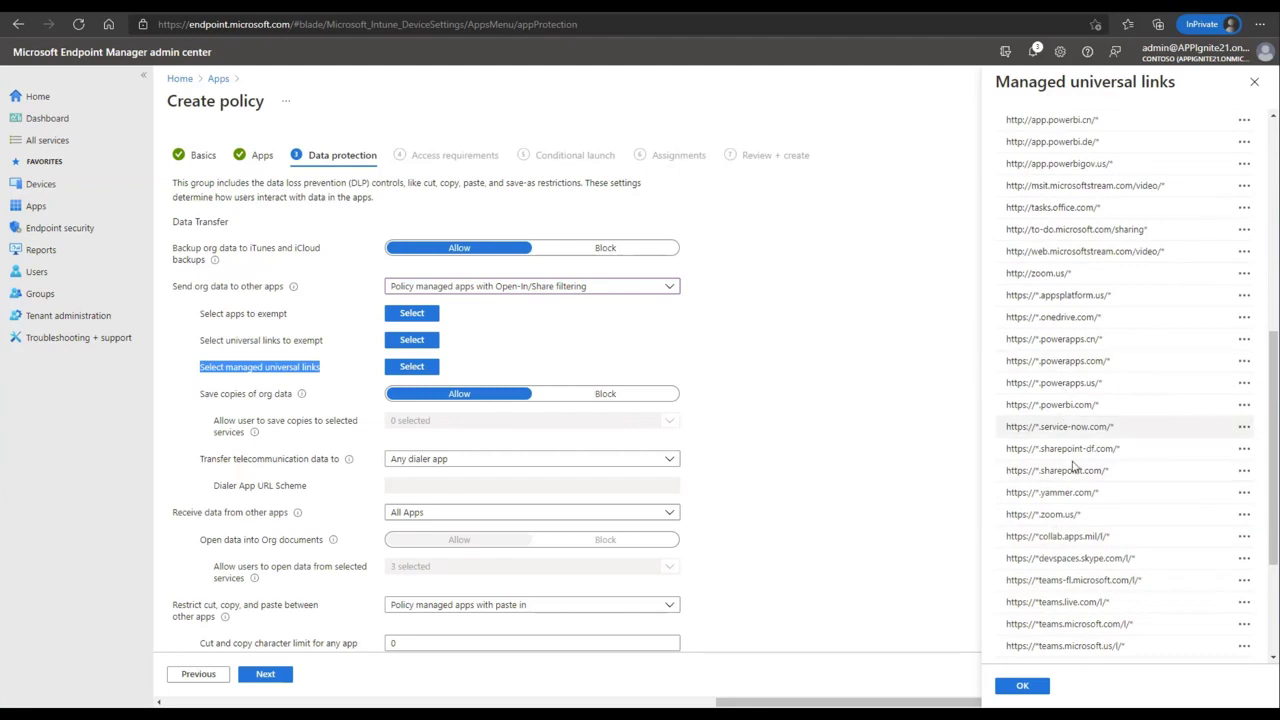
scroll(1073, 466, "down", 4)
left_click(1060, 637)
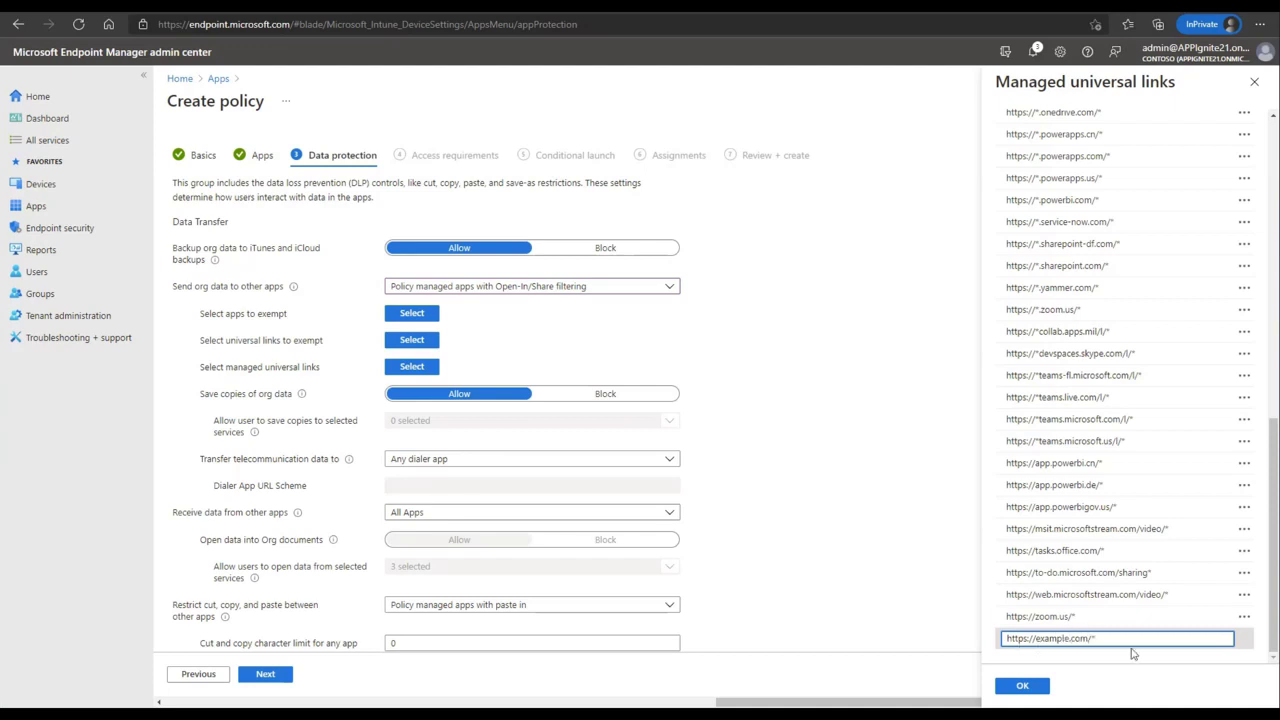
left_click(1020, 687)
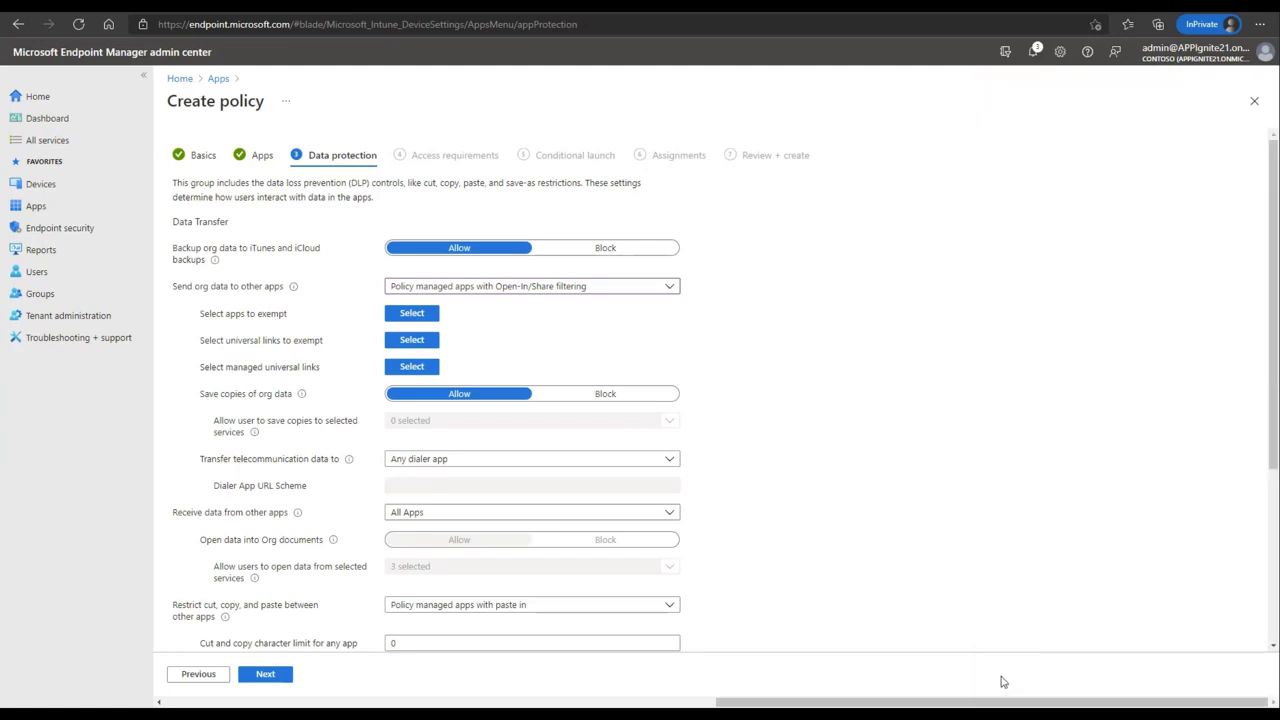
scroll(415, 420, "down", 2)
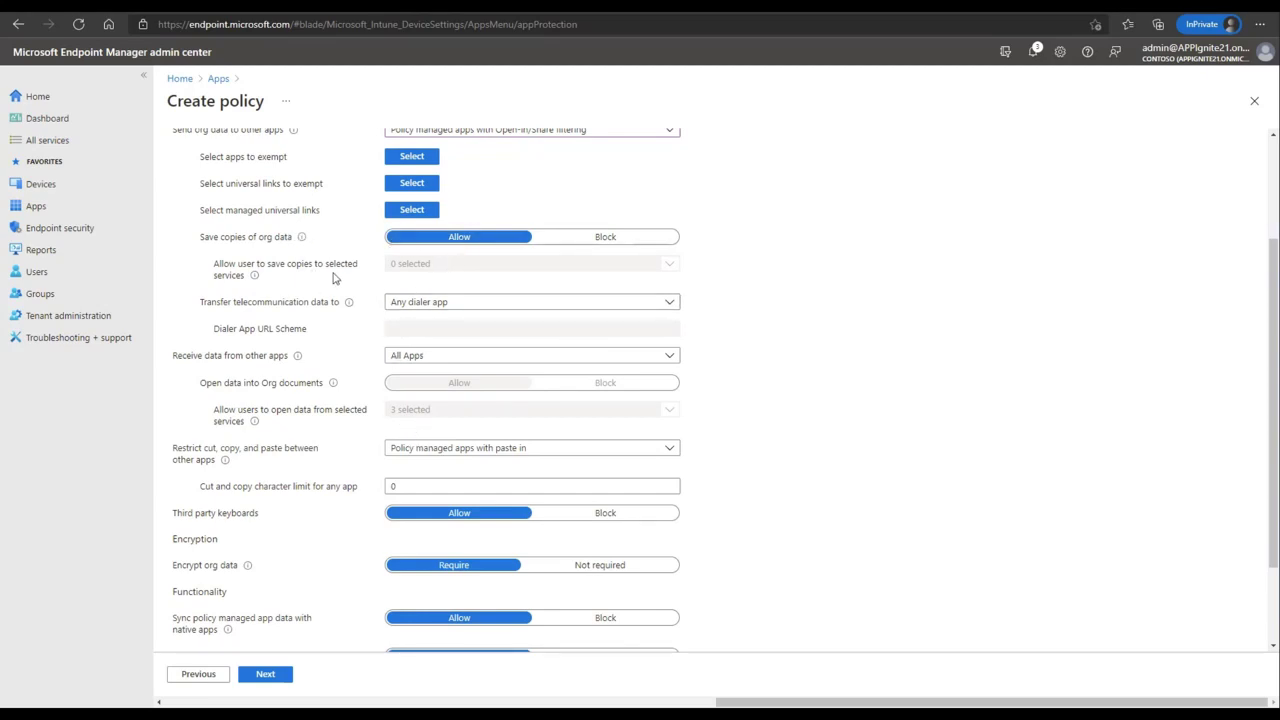
Block saving copies of org data, but allow copies to be saved to OneDrive for Business and SharePoint
left_click(580, 242)
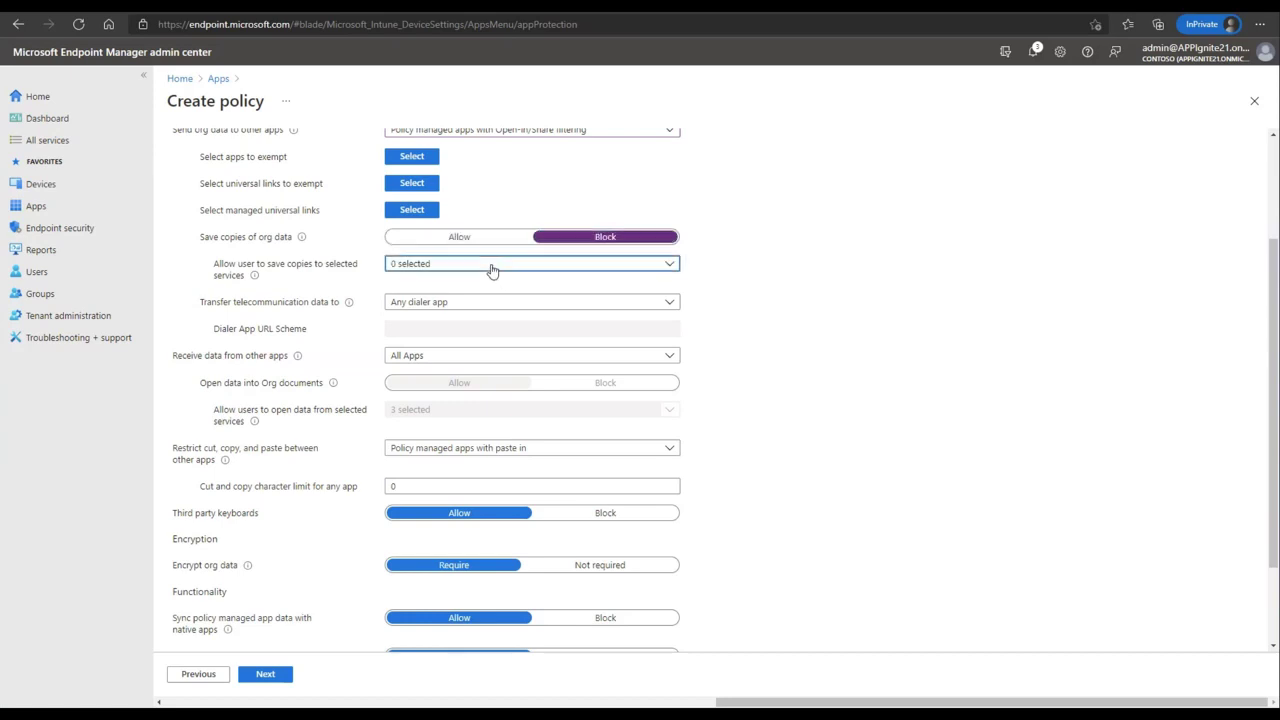
left_click(491, 266)
left_click(400, 283)
left_click(398, 305)
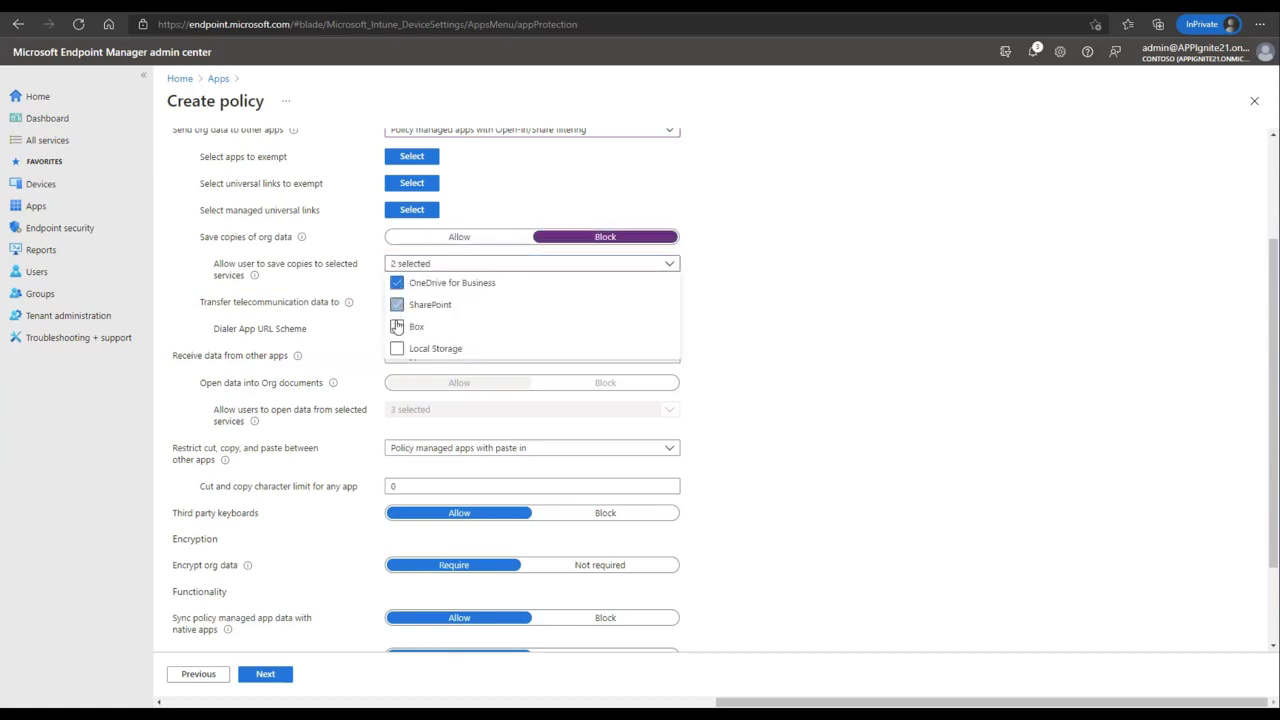
left_click(892, 421)
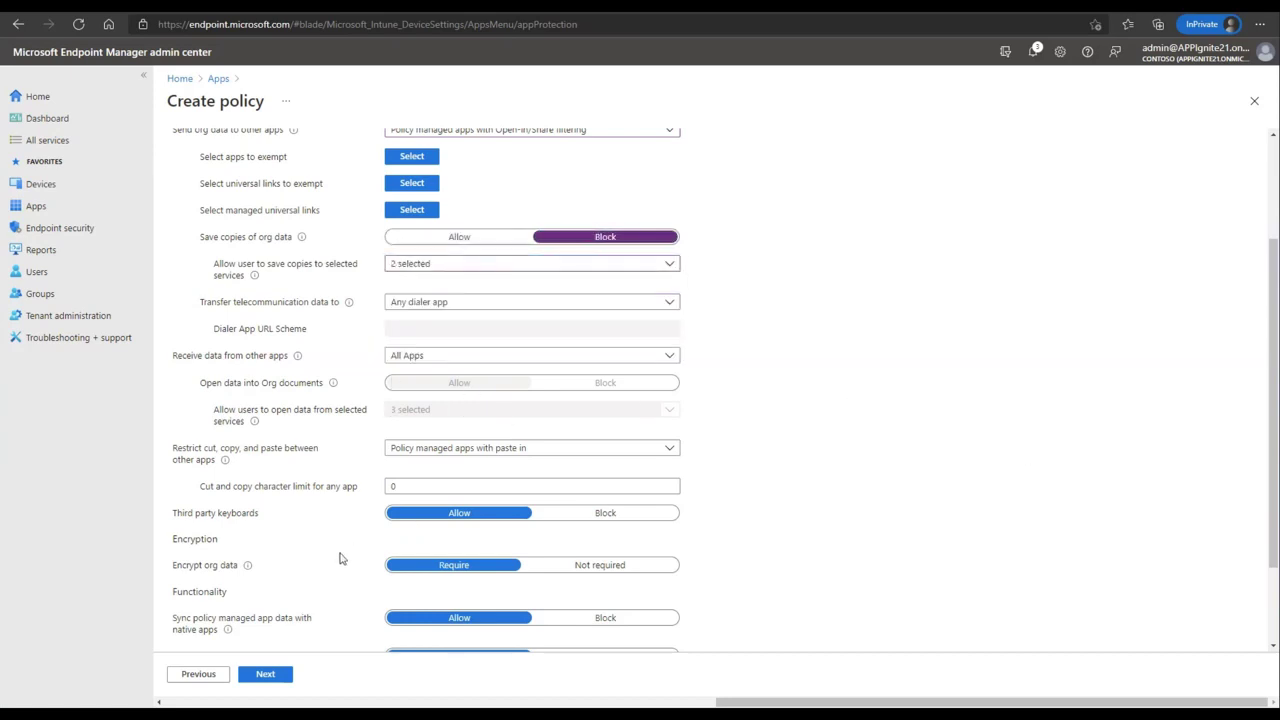
Restrict web content transfer with other apps to Microsoft Edge and continue past the access requirements to the conditional launch settings
scroll(355, 558, "down", 1)
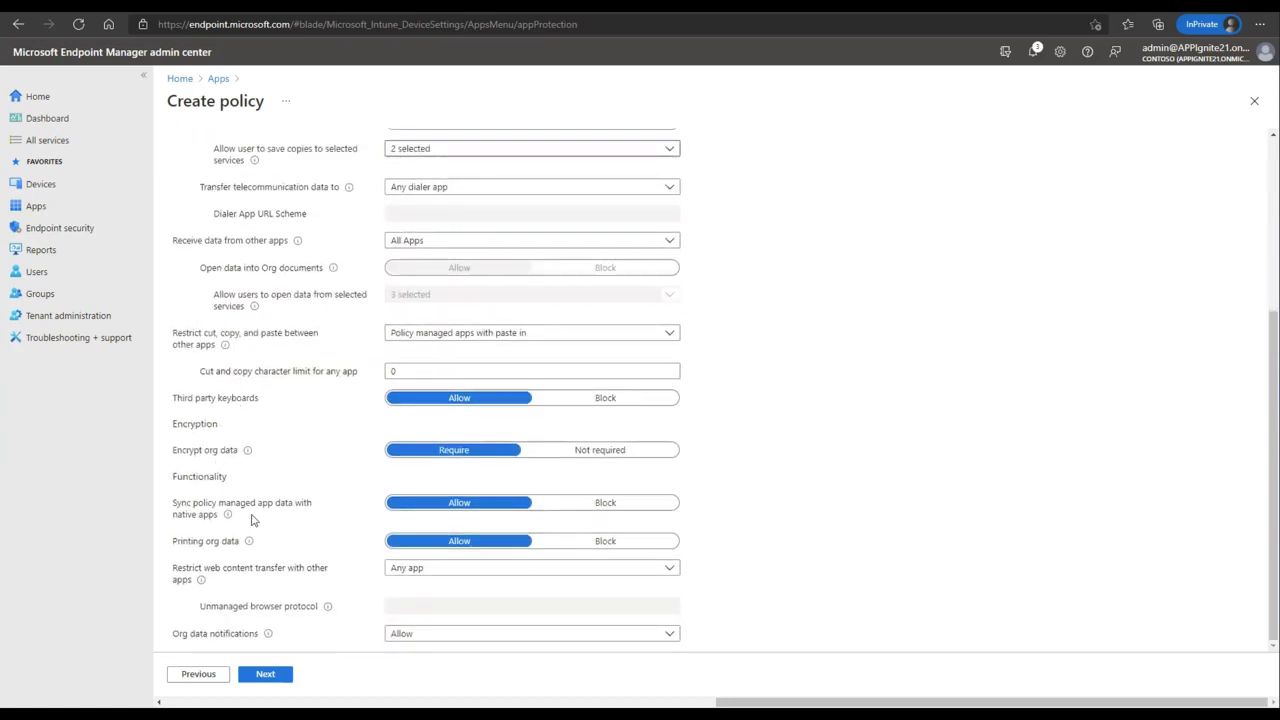
left_click(411, 568)
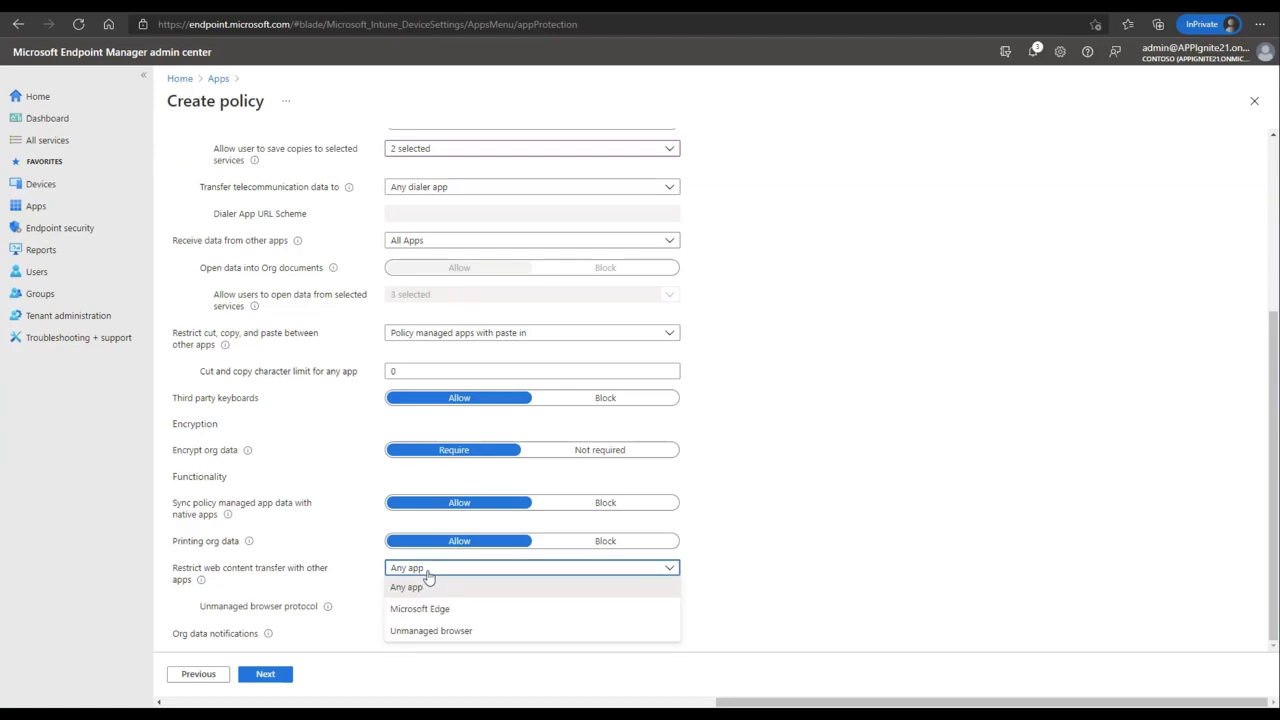
left_click(428, 608)
left_click(265, 674)
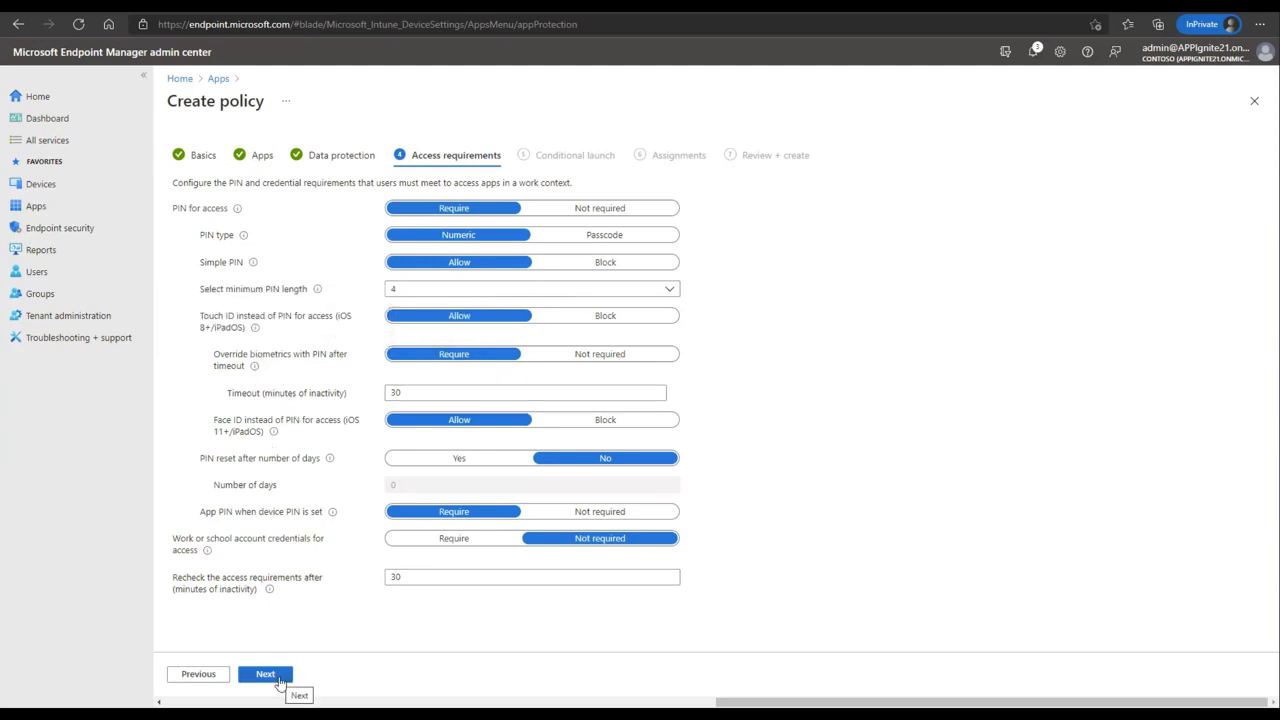
left_click(276, 681)
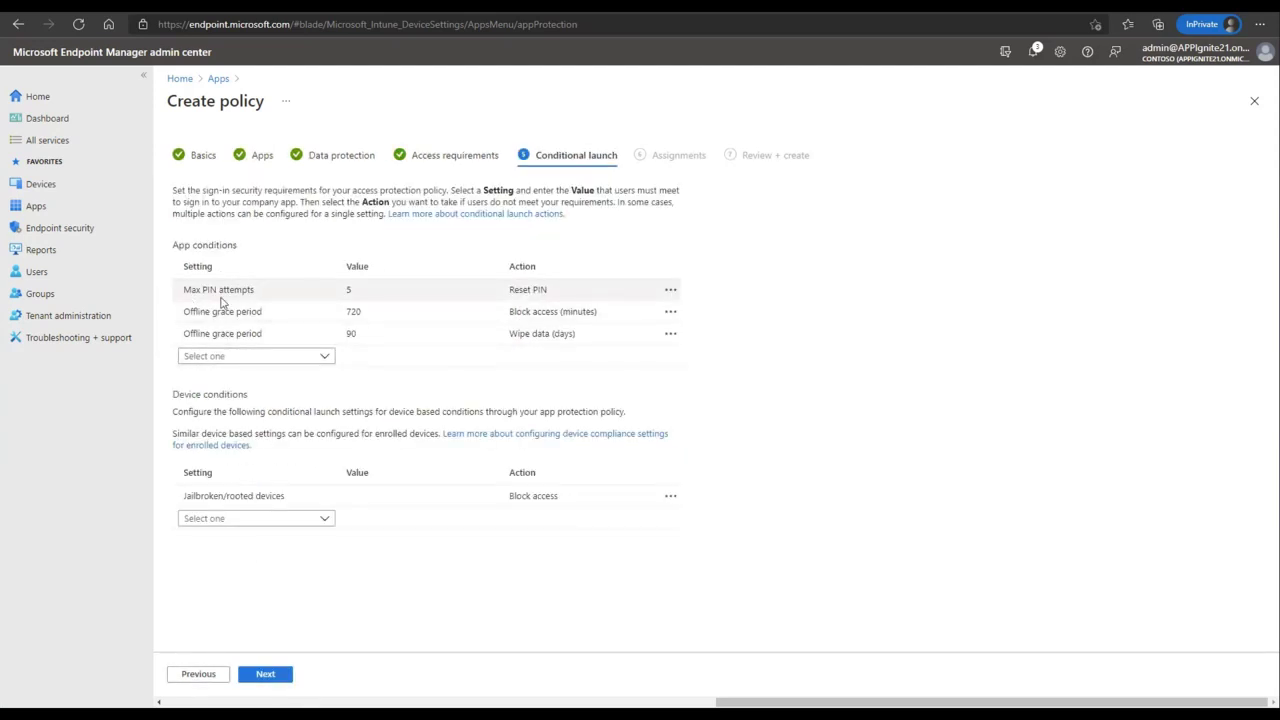
Add a Max OS version device condition with the value 15.0 and the action Block access
left_click(312, 524)
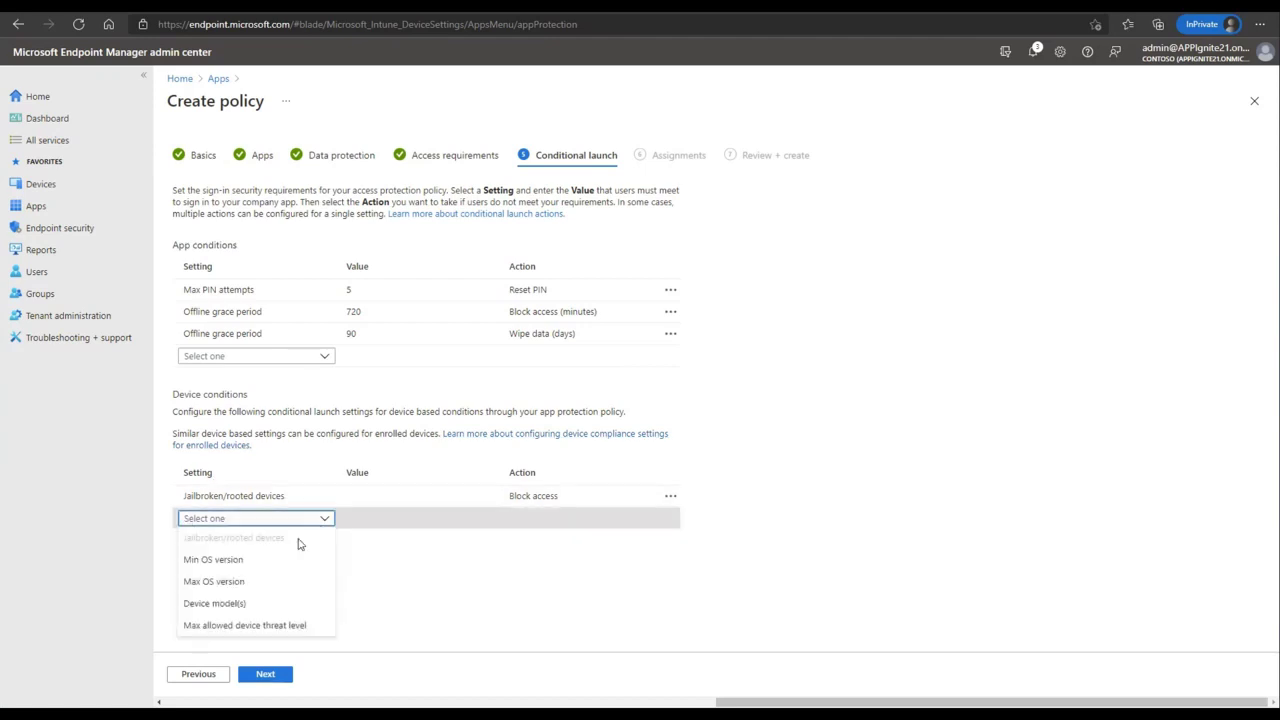
left_click(252, 583)
left_click(409, 521)
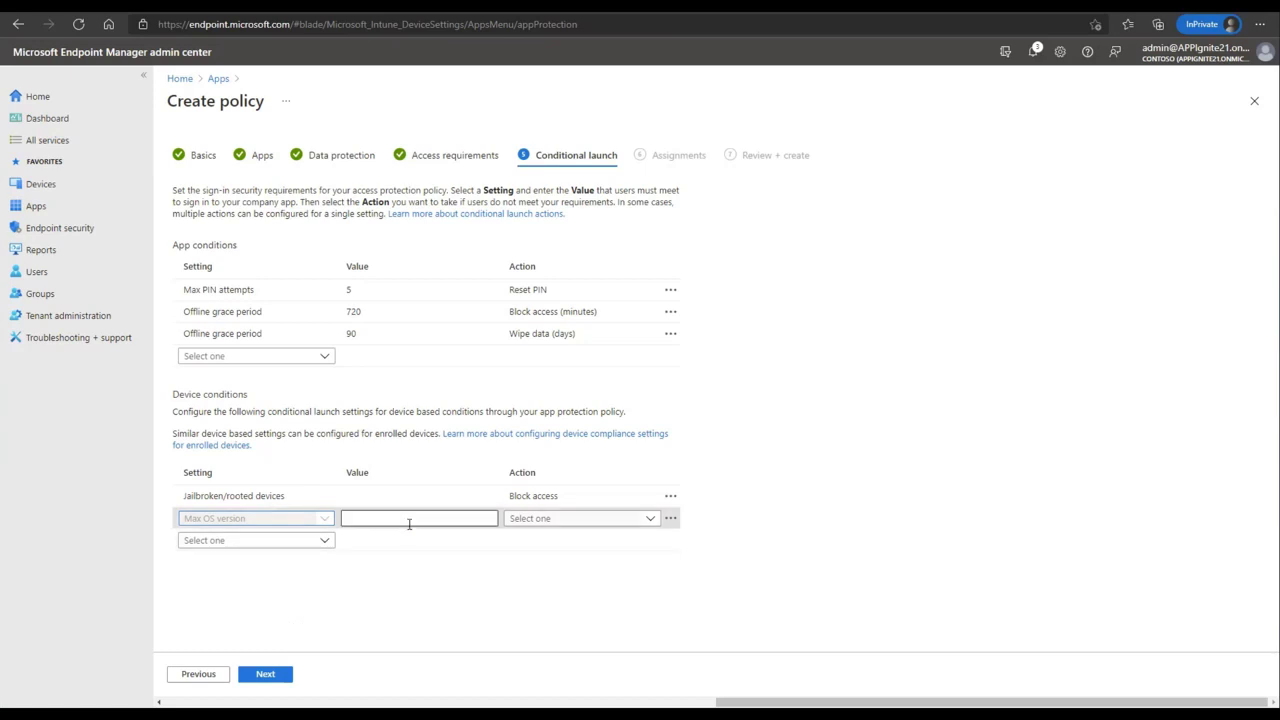
type("15")
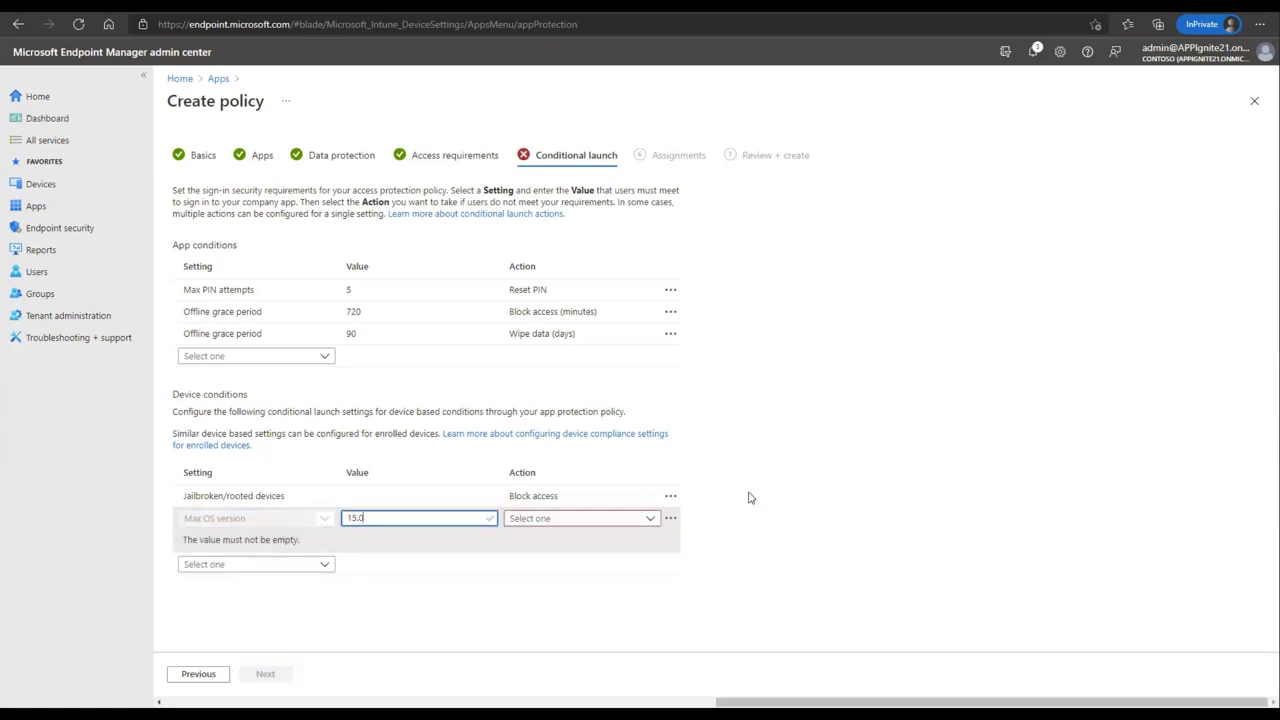
left_click(637, 519)
left_click(637, 519)
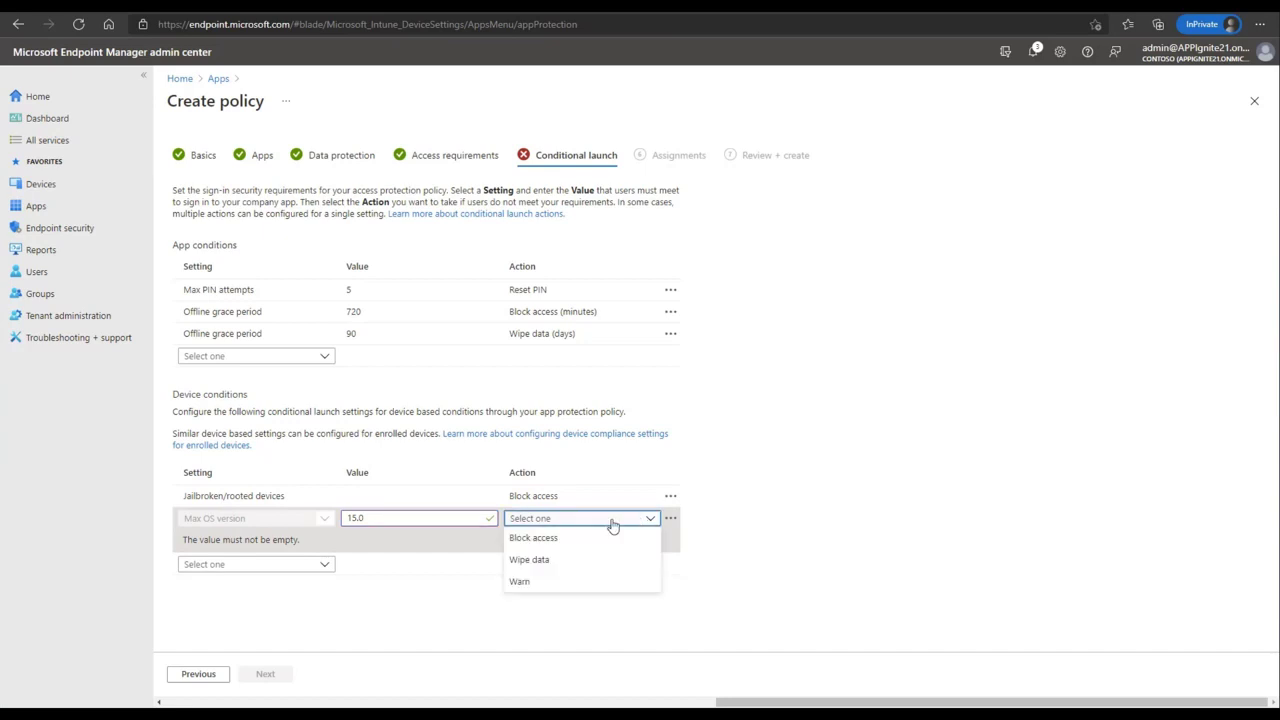
left_click(535, 539)
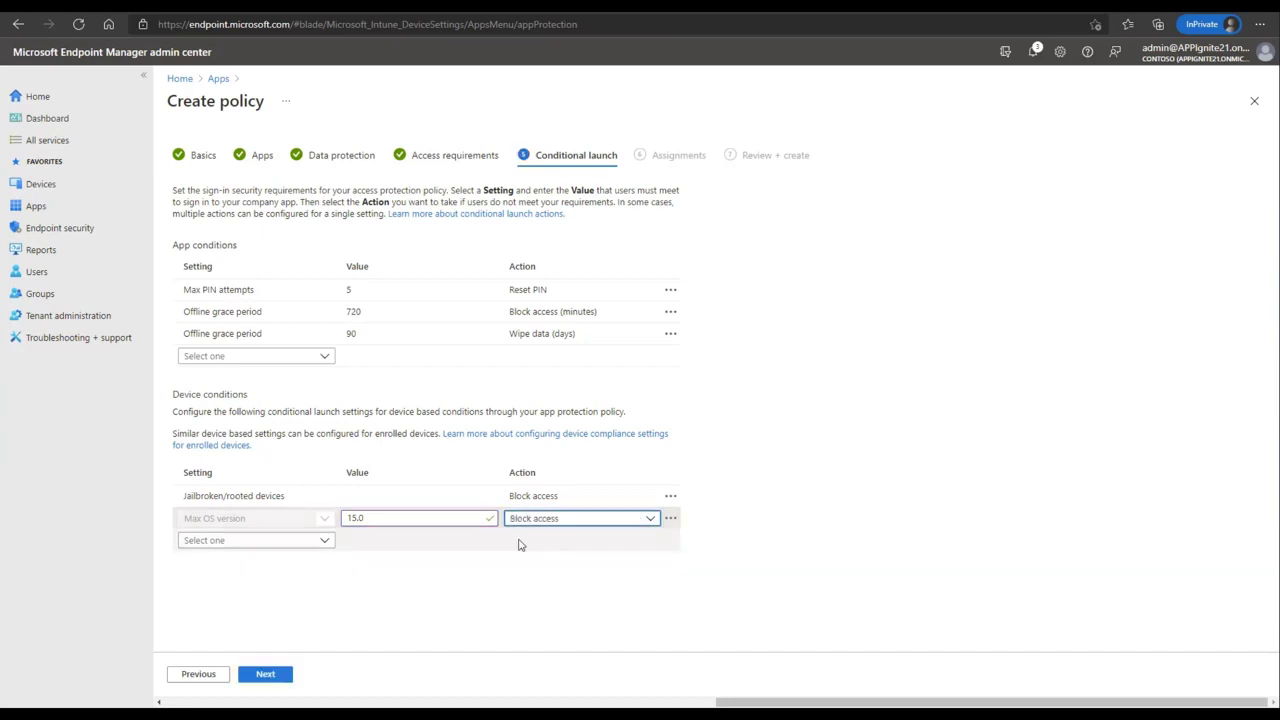
Add a device condition for max allowed device threat level Medium with the action Wipe data, and continue to the assignments
left_click(206, 544)
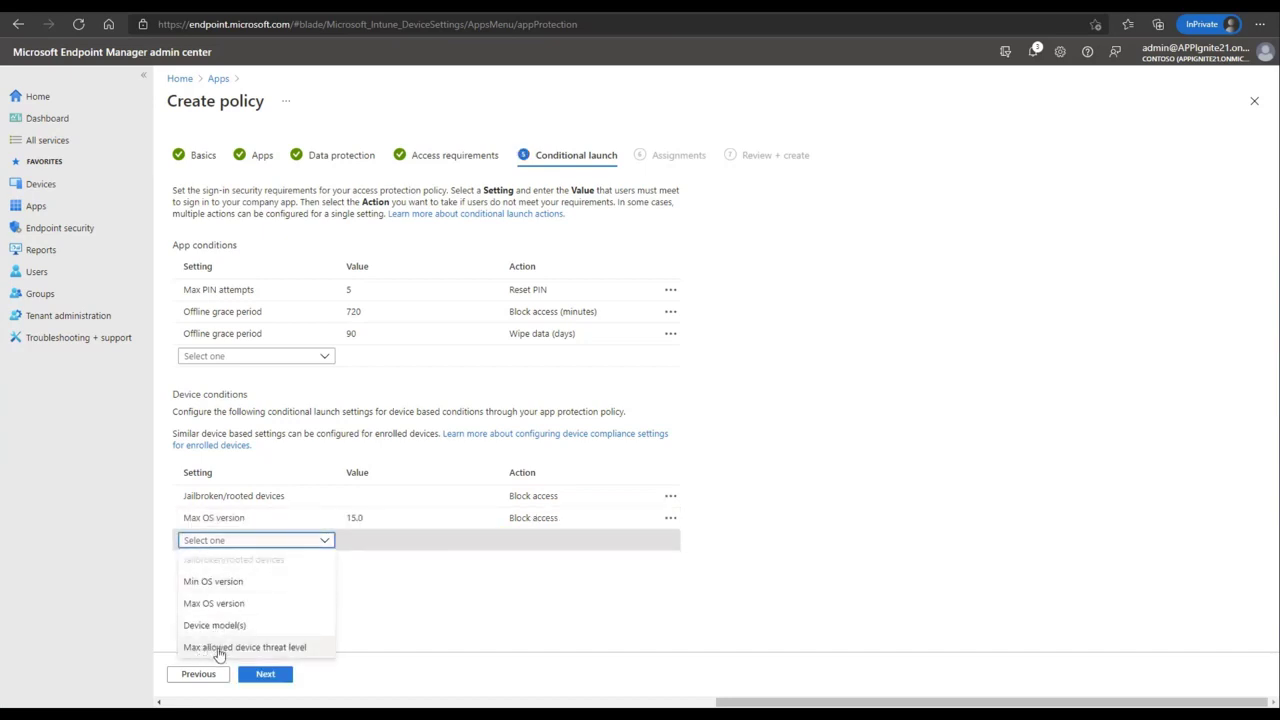
left_click(279, 649)
left_click(412, 598)
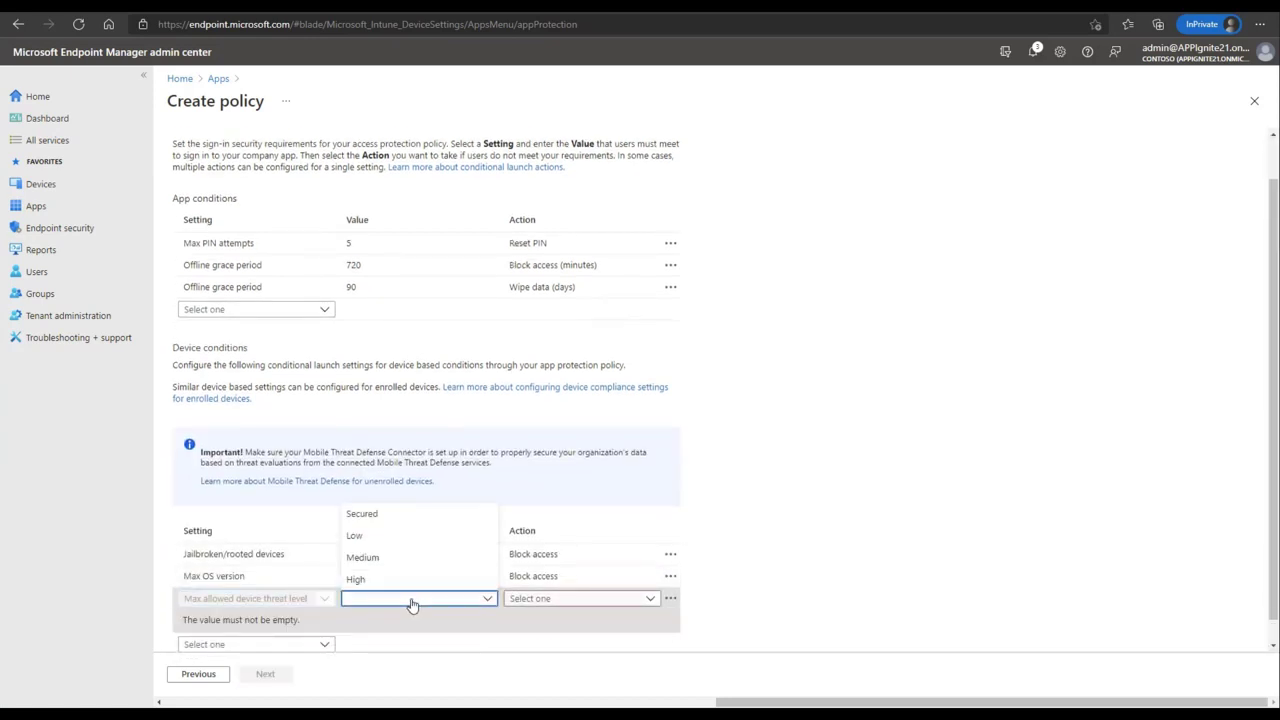
left_click(362, 557)
left_click(532, 603)
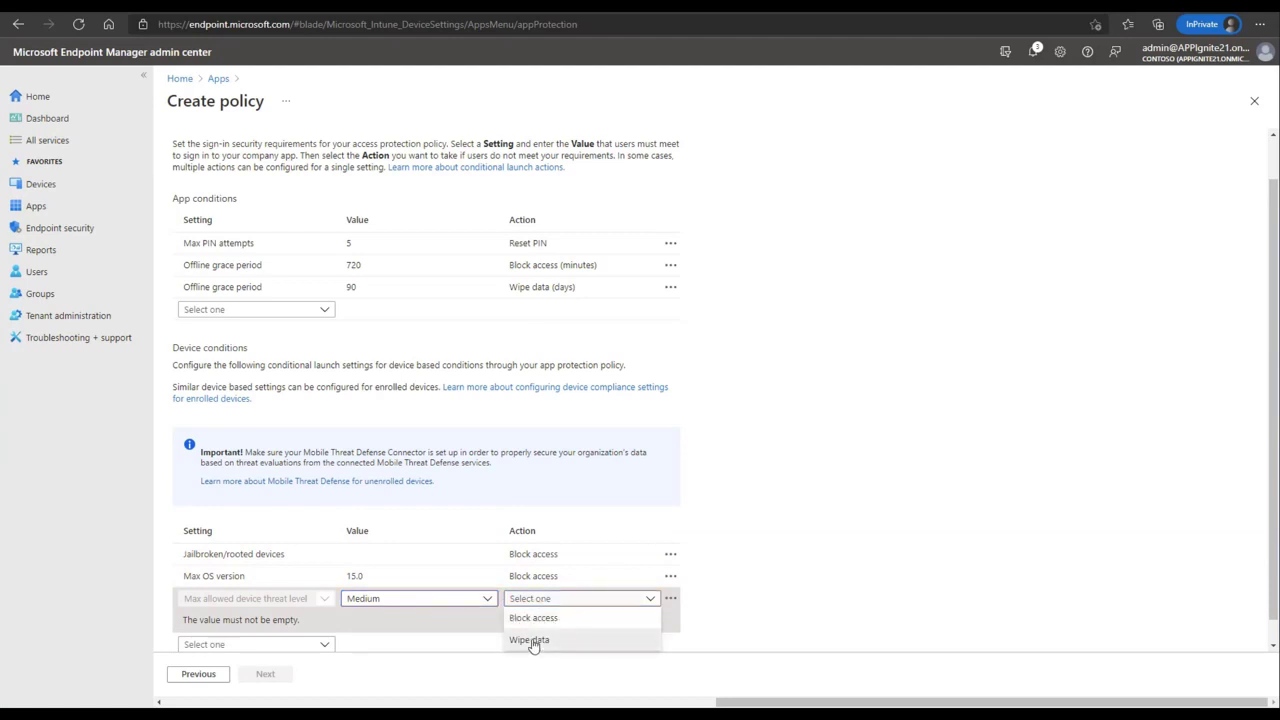
left_click(532, 641)
left_click(266, 676)
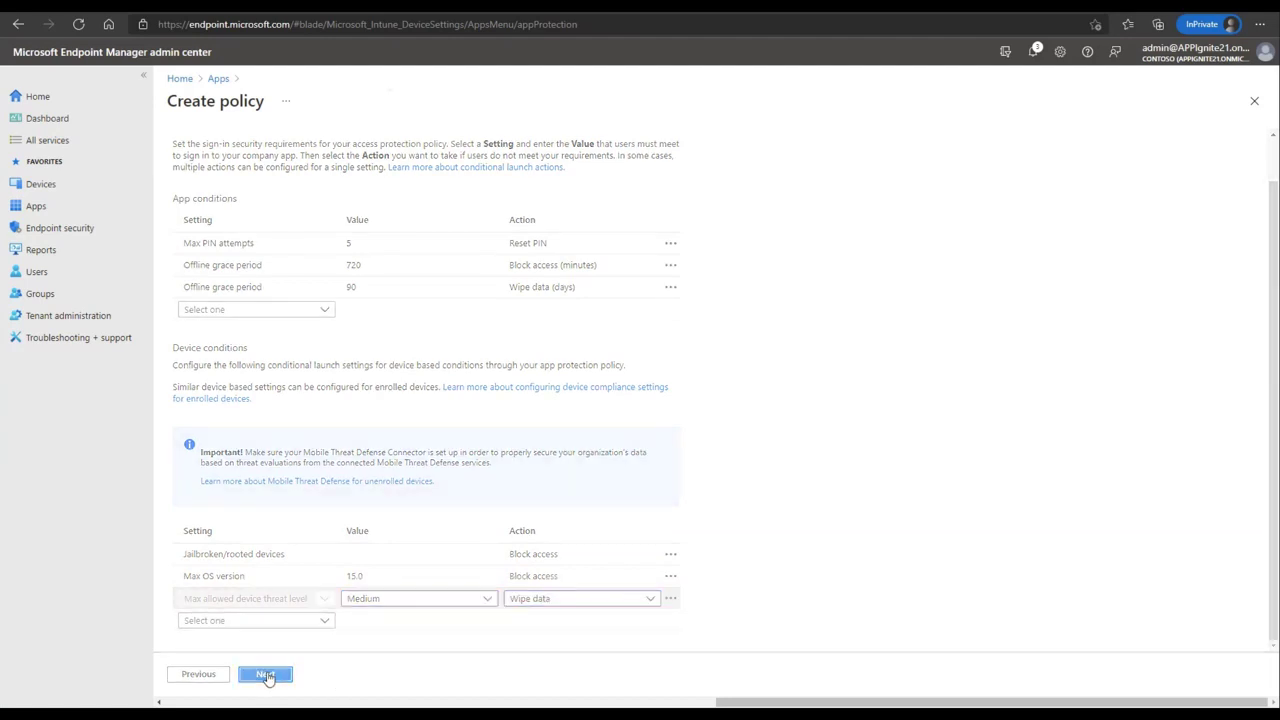
Assign the policy to the included group "APP targeted users" and continue to the review
left_click(213, 206)
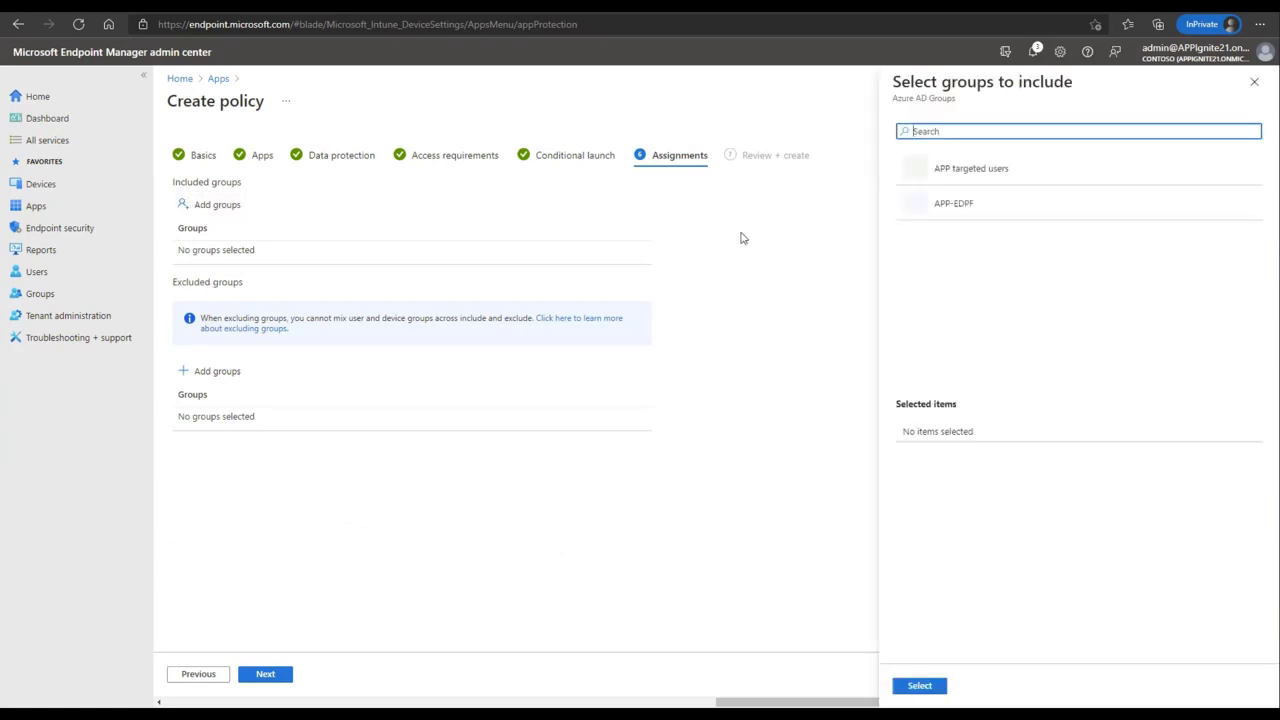
left_click(1002, 168)
left_click(921, 688)
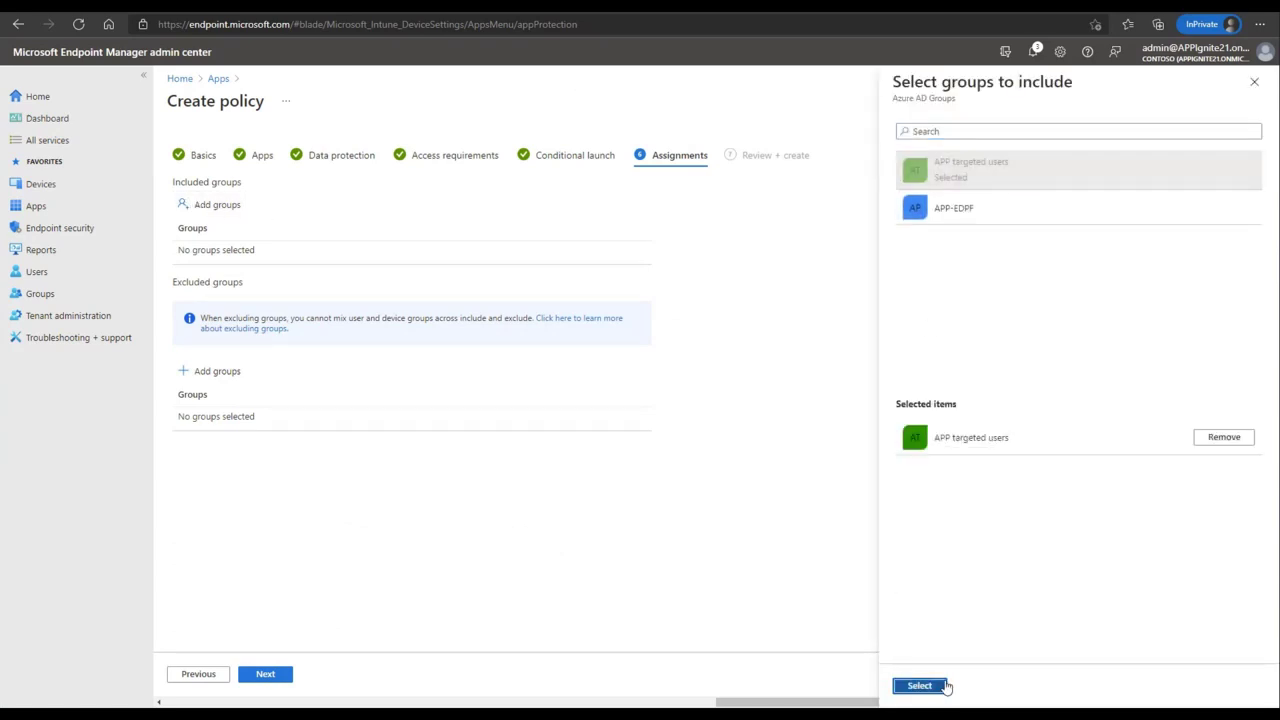
left_click(280, 677)
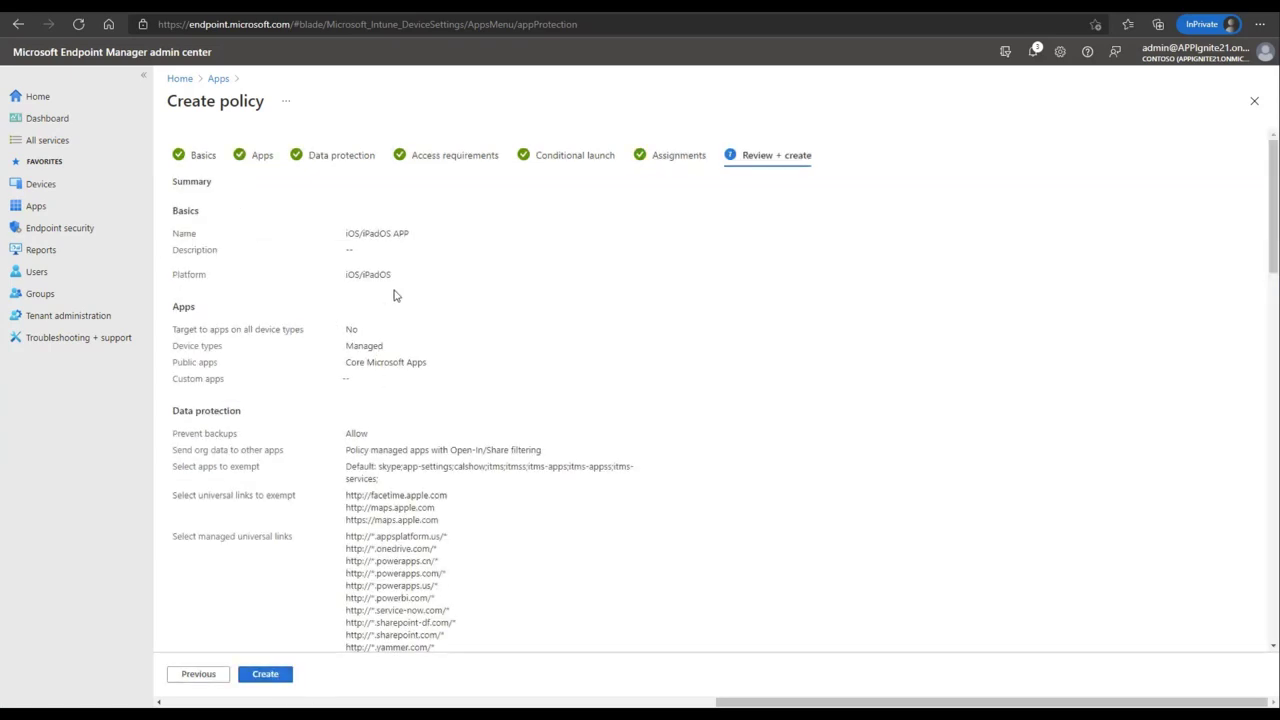
Review the policy summary through to its assignments and create the policy
scroll(394, 292, "down", 5)
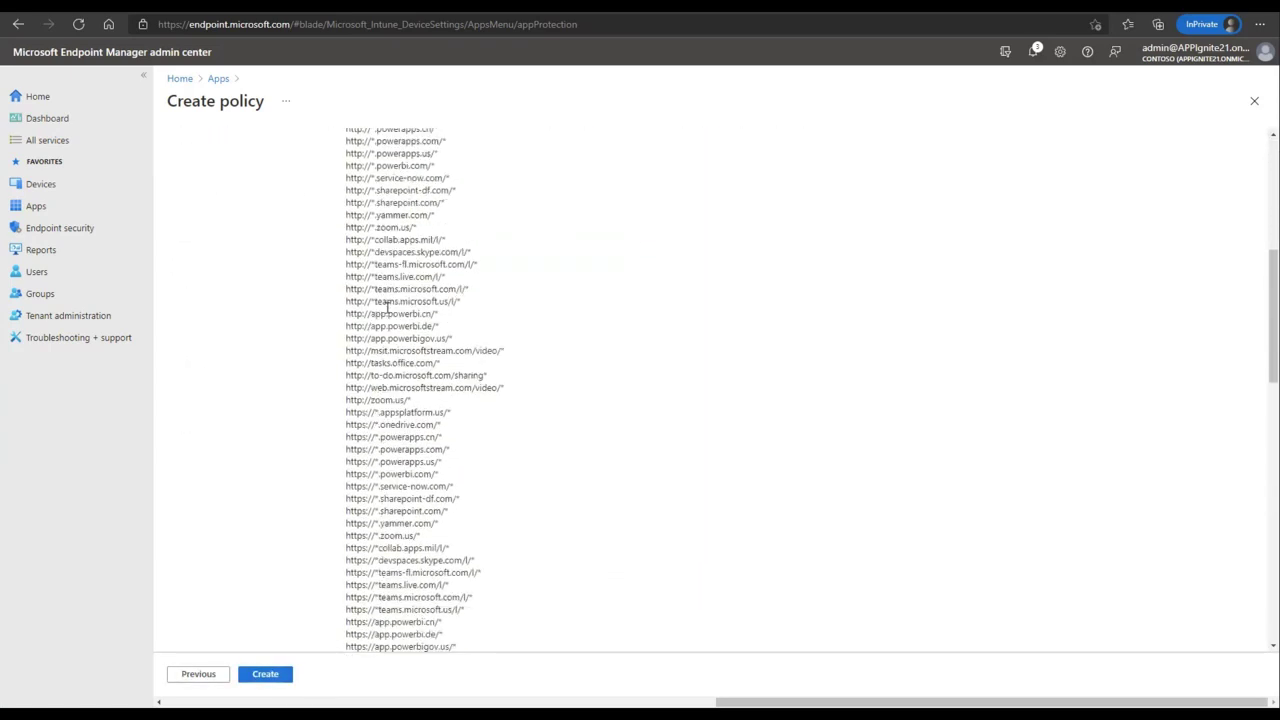
scroll(388, 308, "down", 3)
scroll(377, 380, "down", 9)
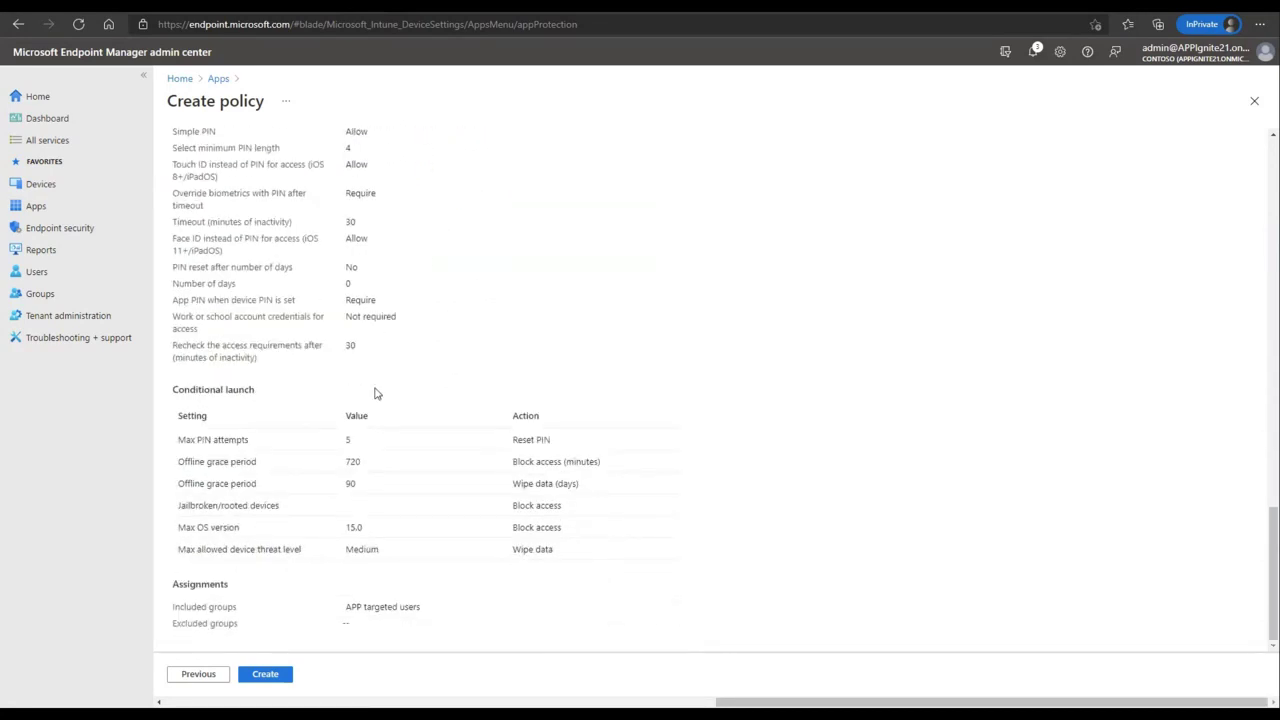
left_click(270, 675)
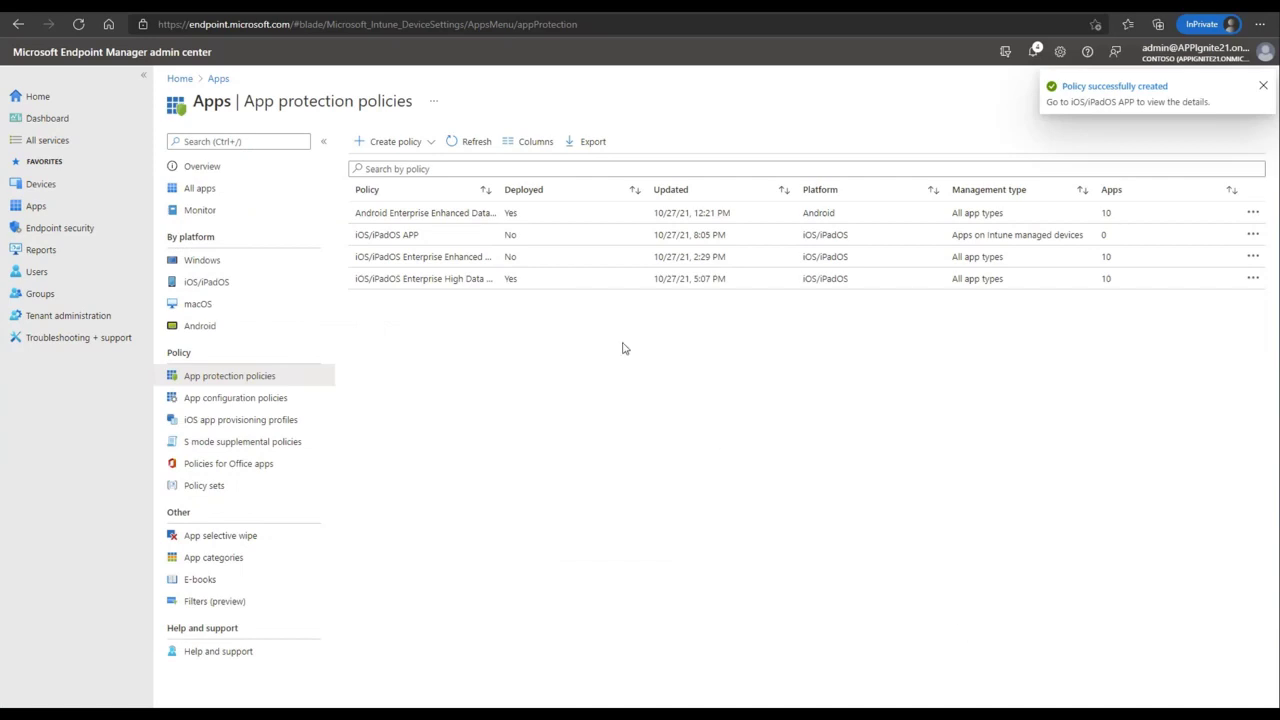
left_click_drag(356, 234, 425, 240)
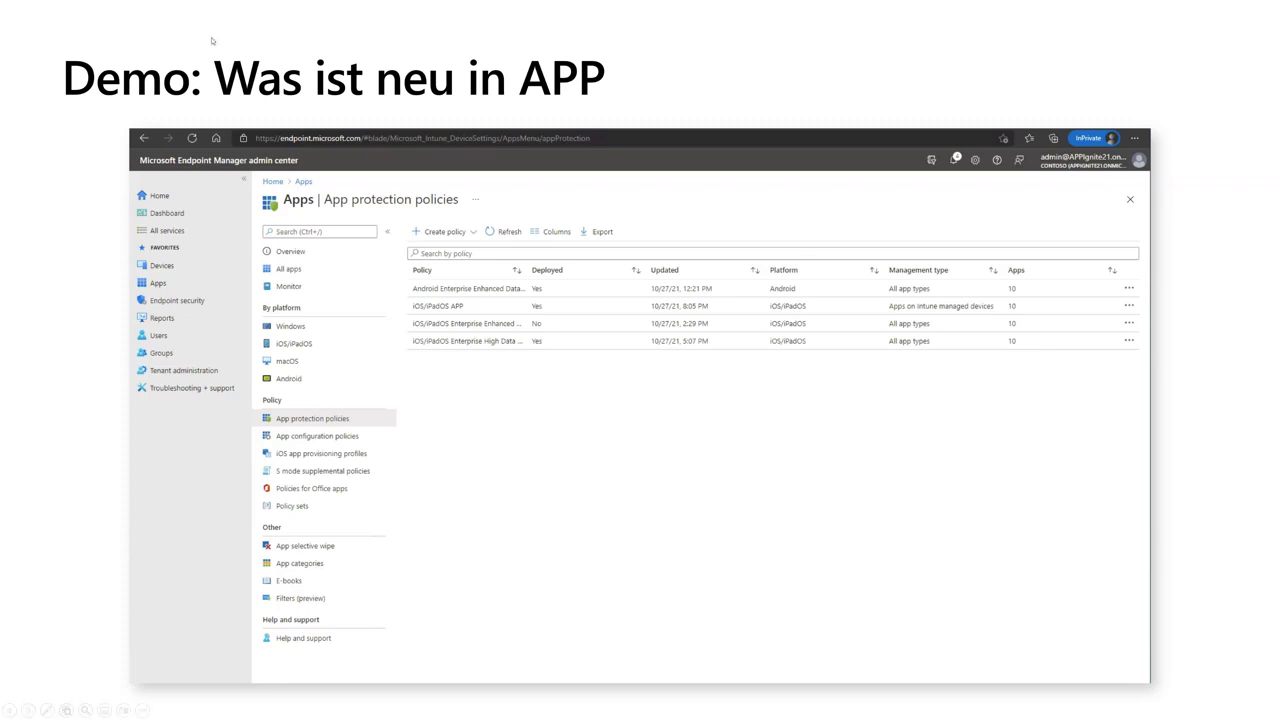
key("Right")
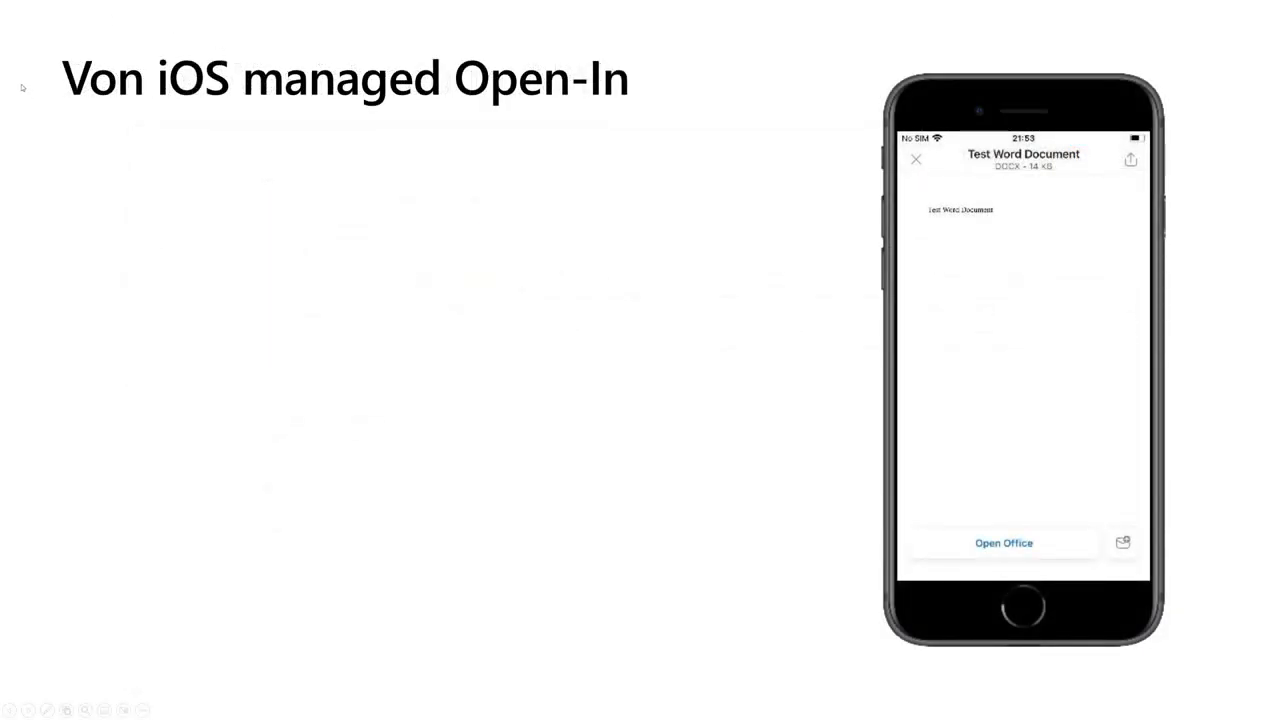